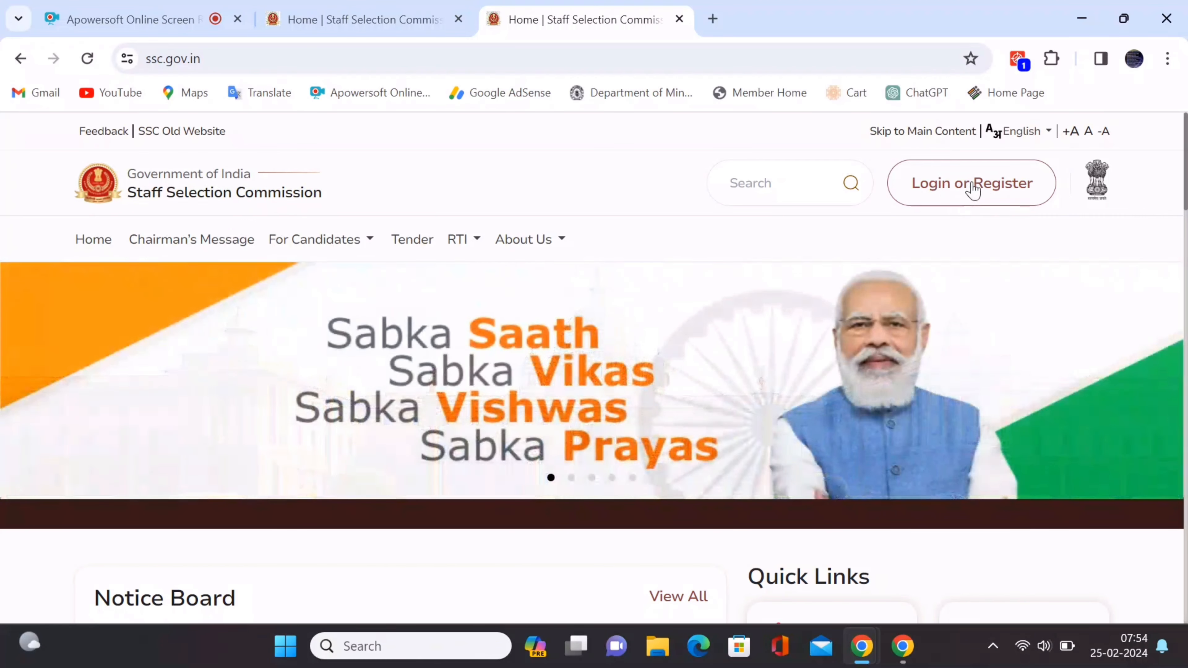
Choose Login or Register, then Register Now under New User to start a new candidate registration.
left_click(975, 189)
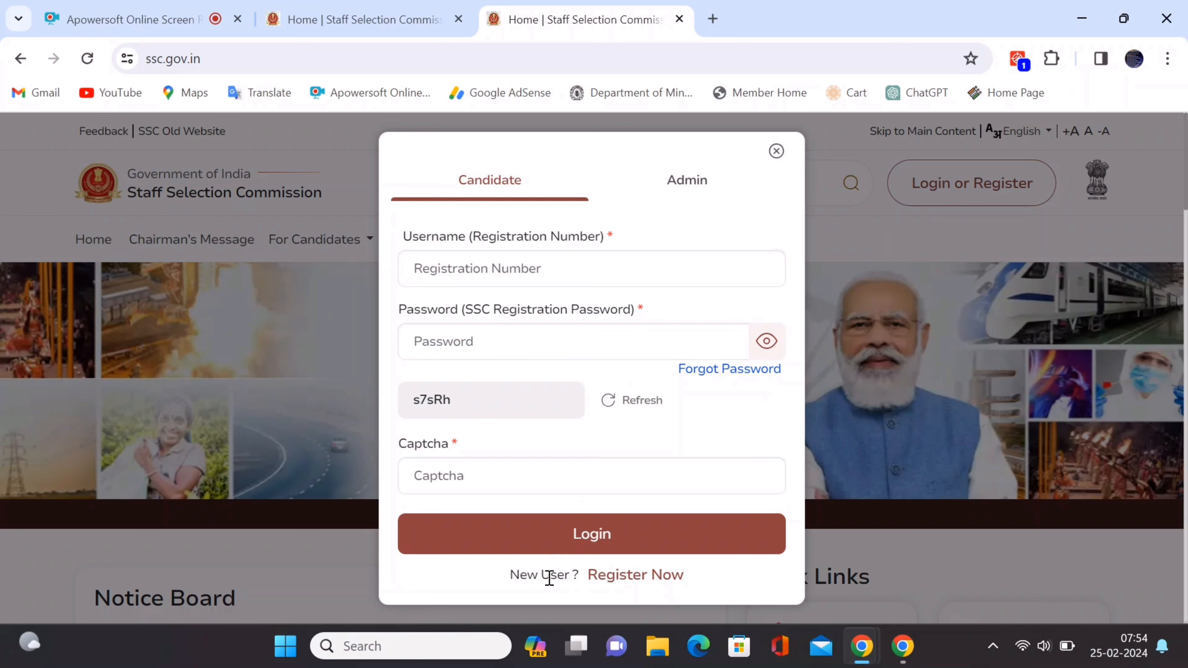
left_click(632, 581)
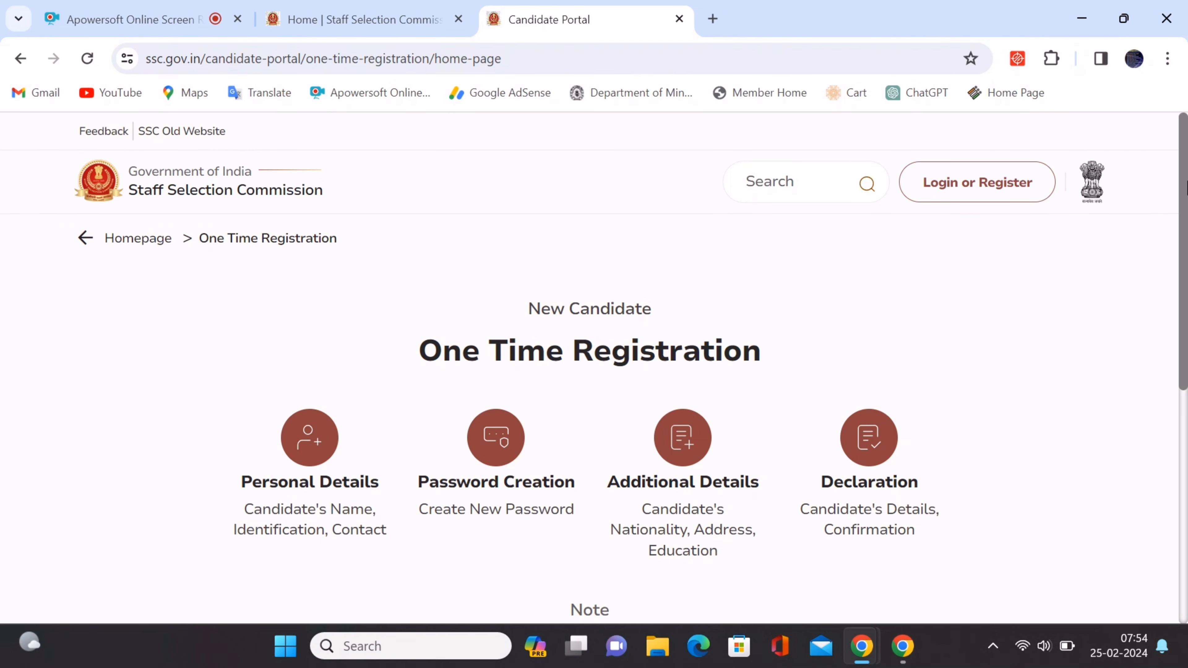
Scroll past the registration Note and continue to the Personal Details form.
left_click_drag(1186, 187, 1187, 270)
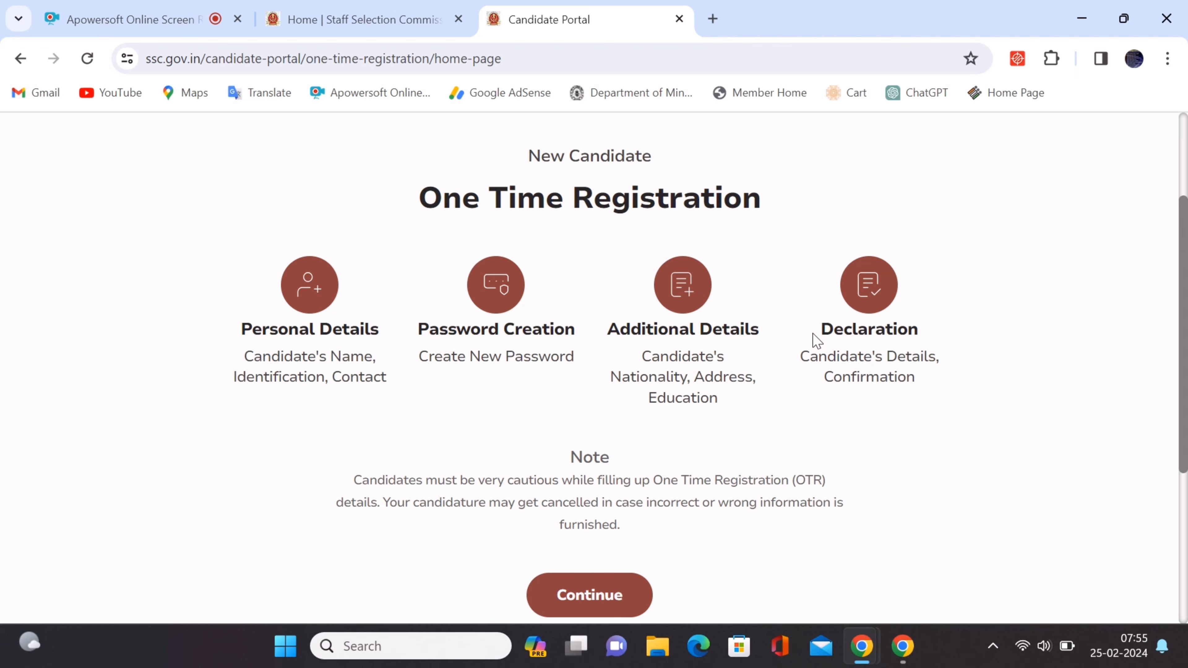
left_click(580, 604)
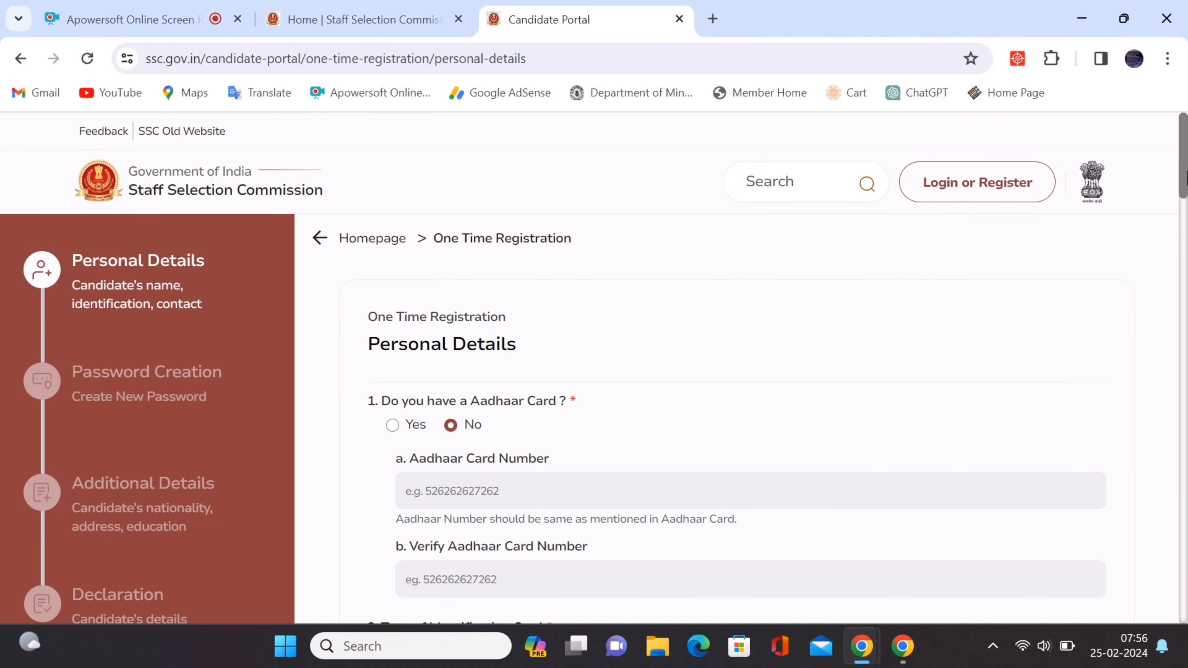
Answer Yes to the Aadhaar Card question after checking No and the identification card type list.
left_click_drag(1186, 178, 1187, 221)
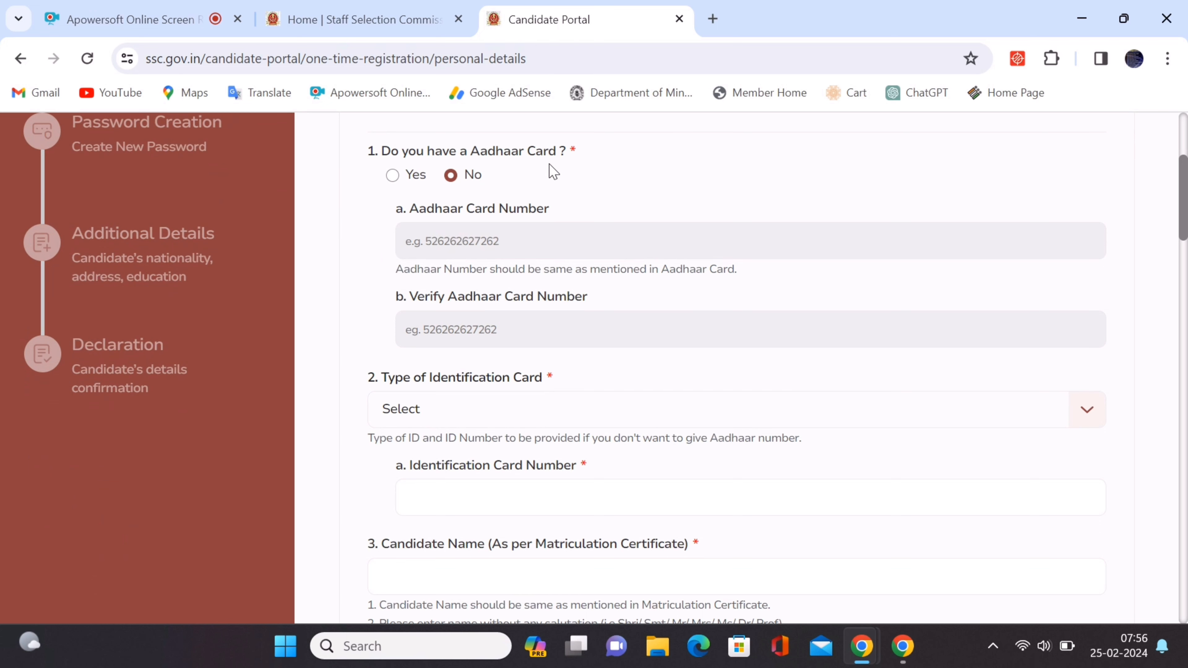
left_click(392, 176)
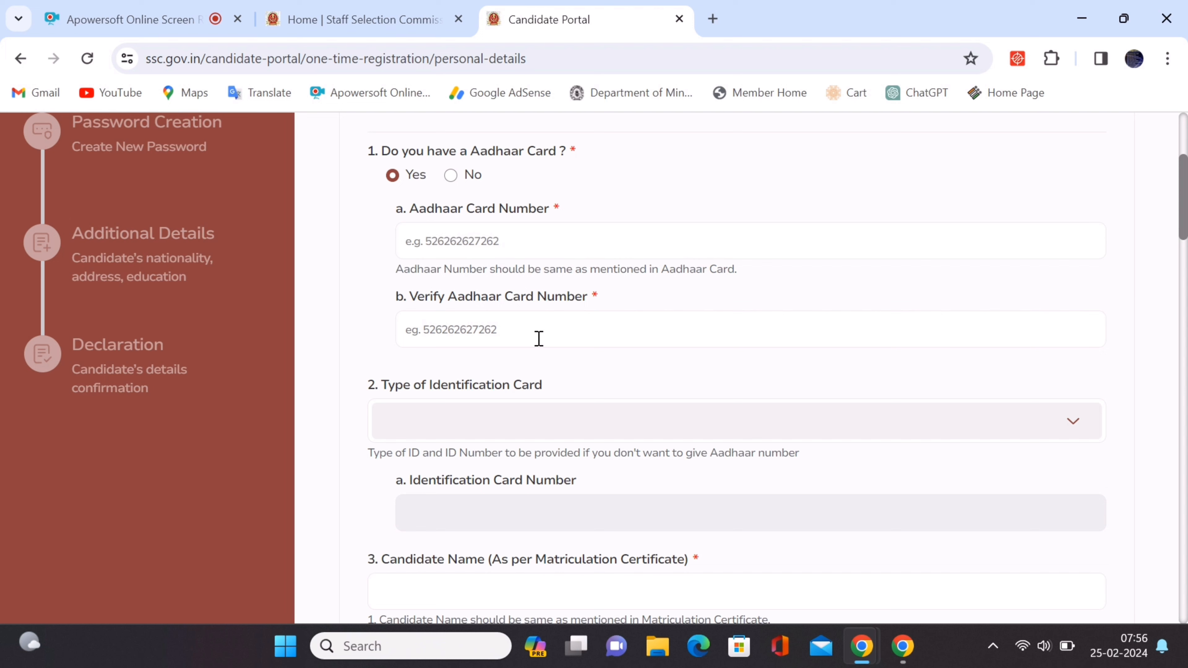
left_click(454, 180)
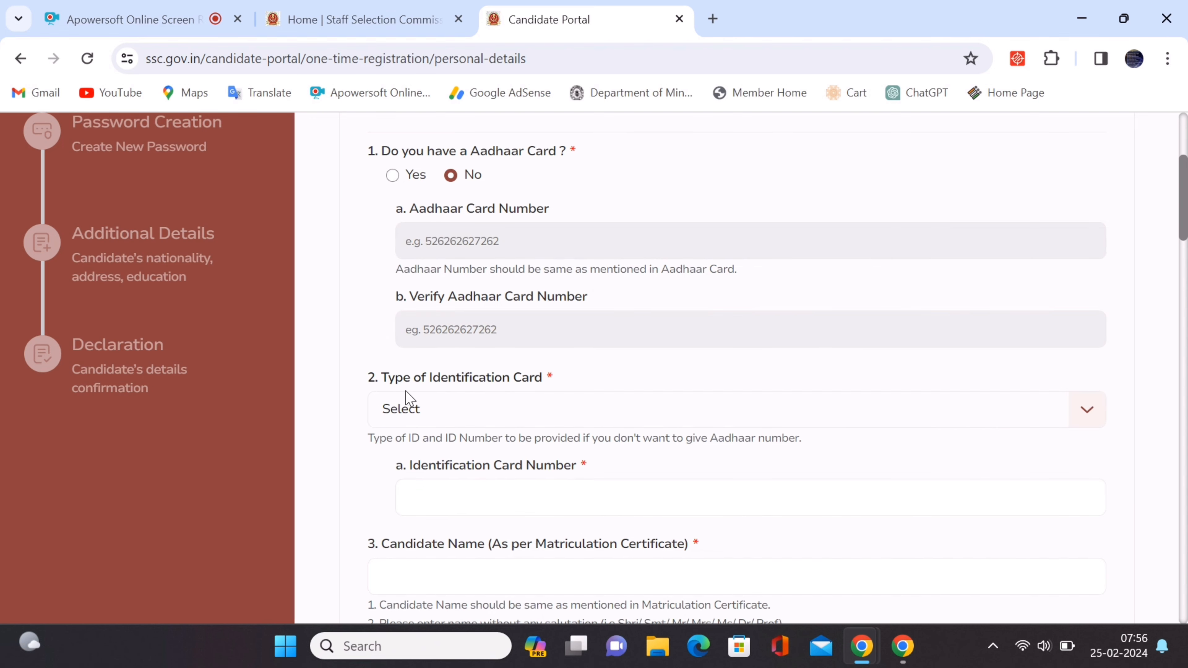
left_click(501, 412)
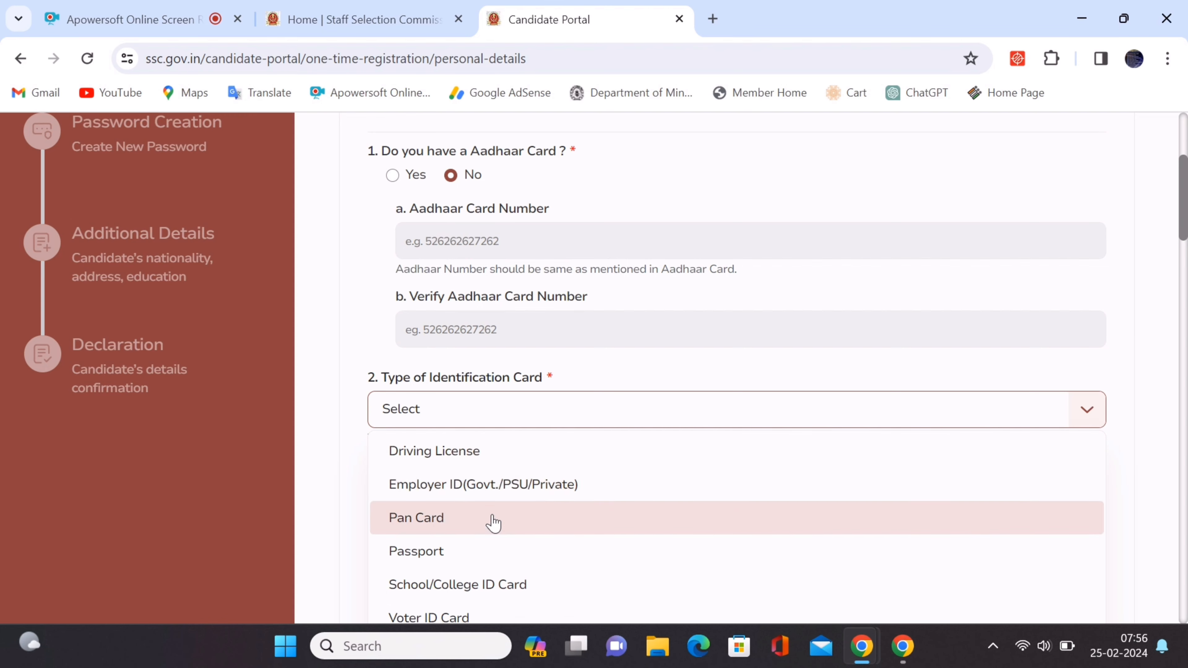
left_click(346, 348)
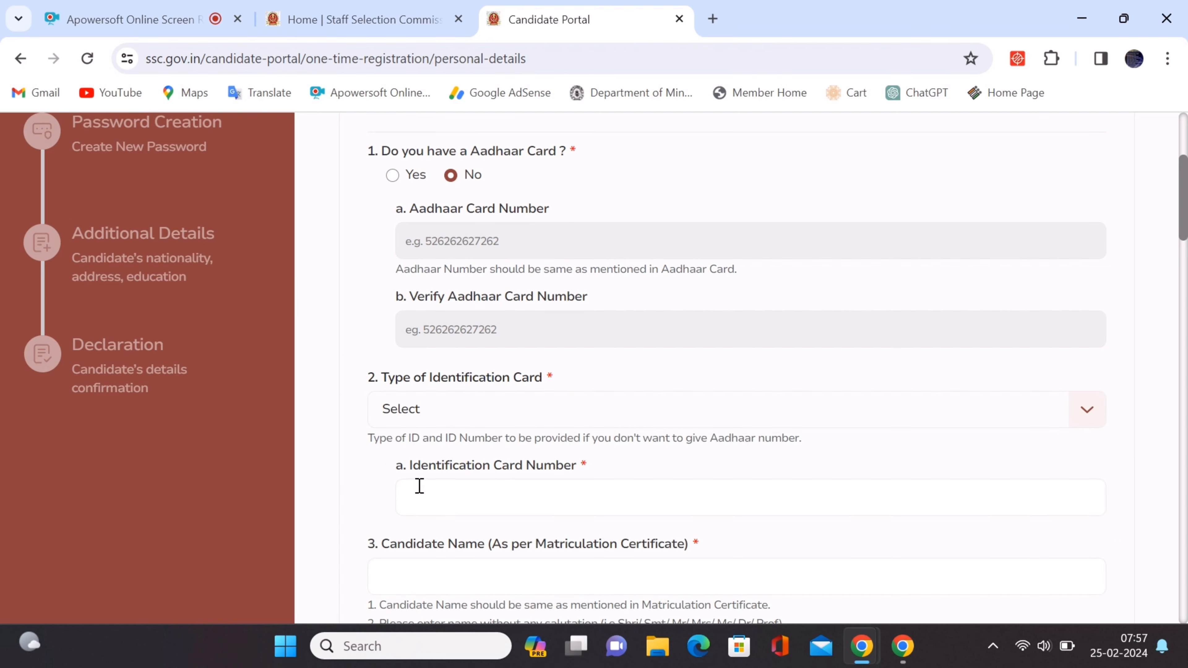
left_click(397, 184)
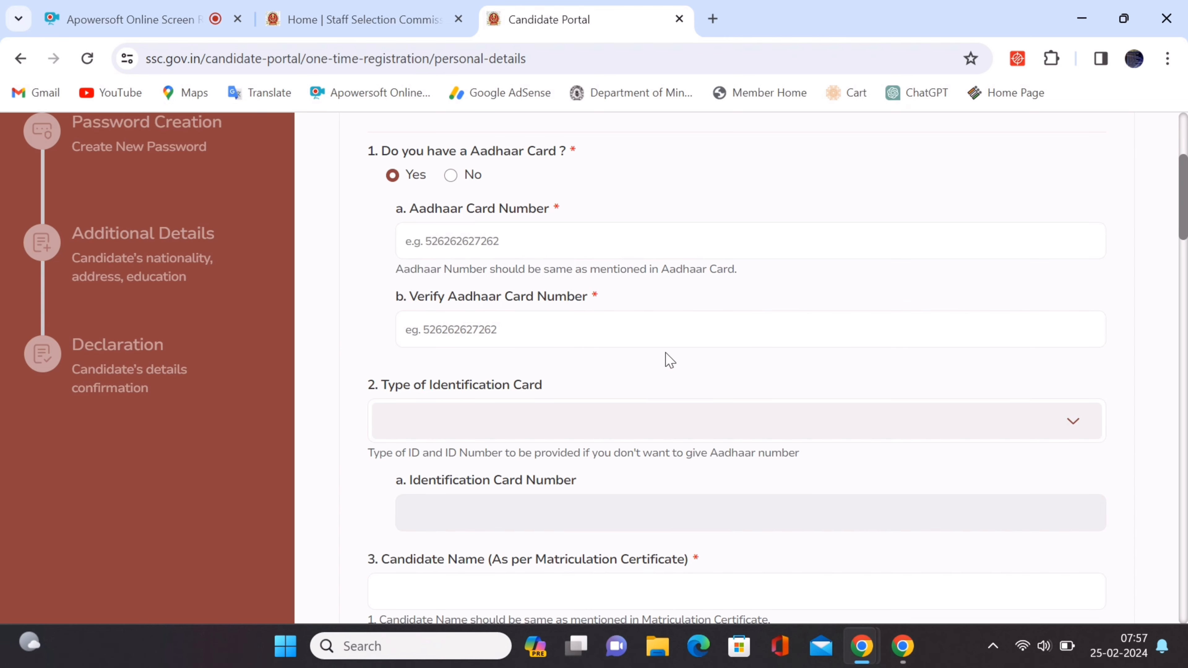
scroll(1186, 196, "down", 3)
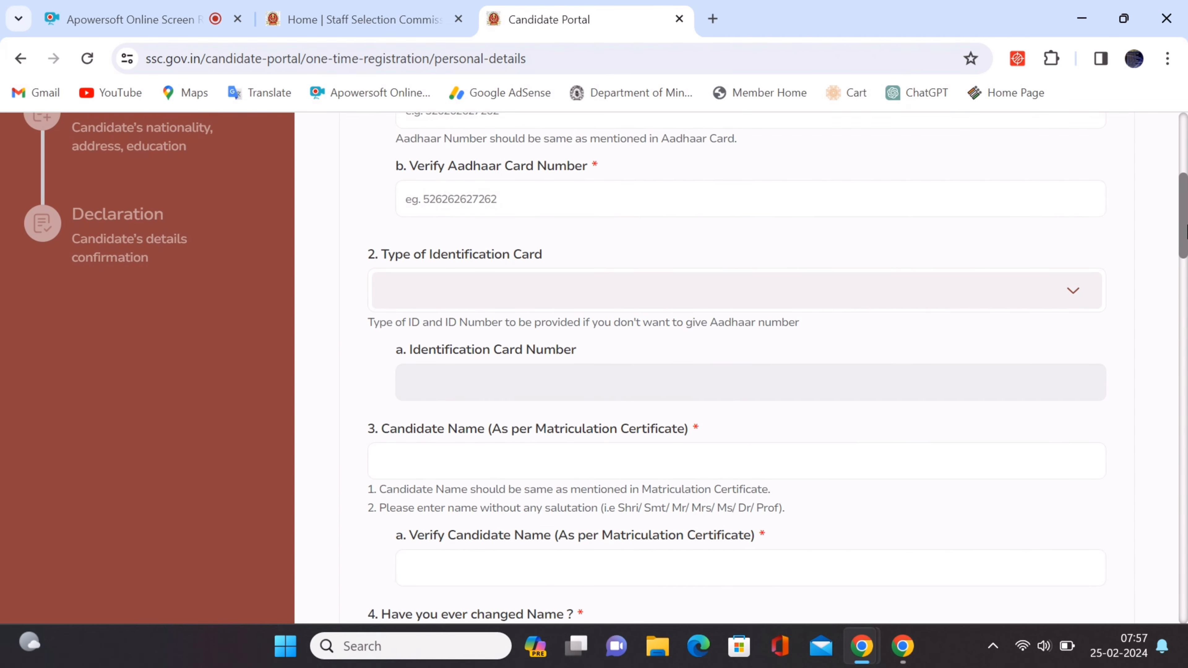
scroll(1187, 274, "down", 5)
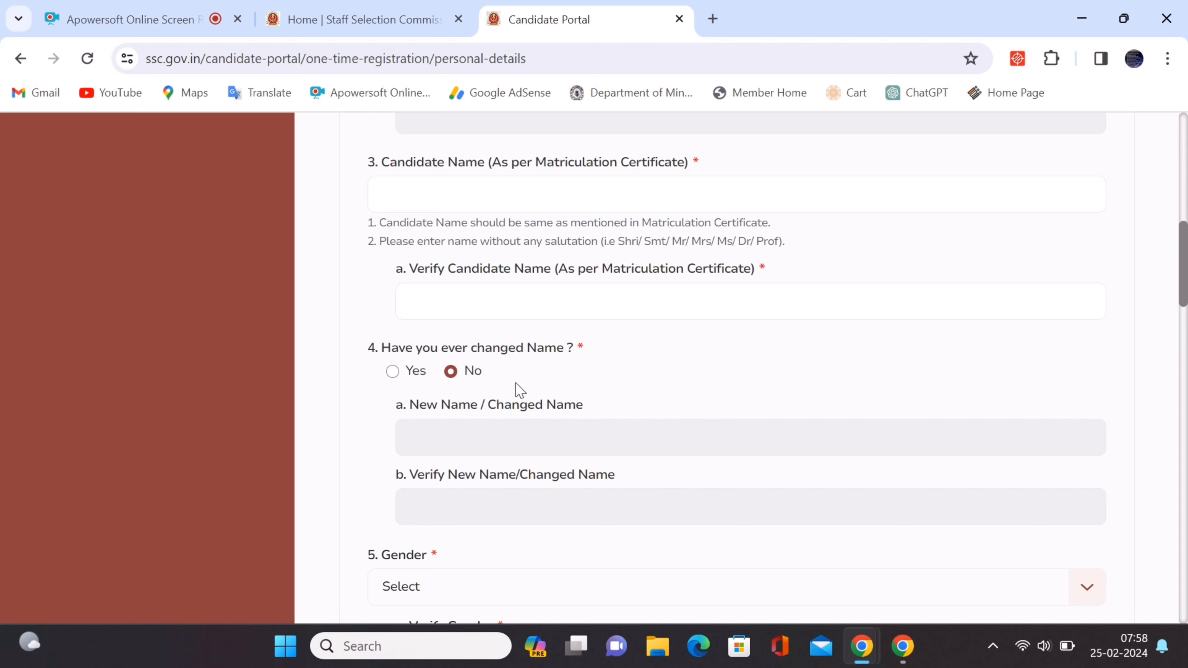
left_click(394, 374)
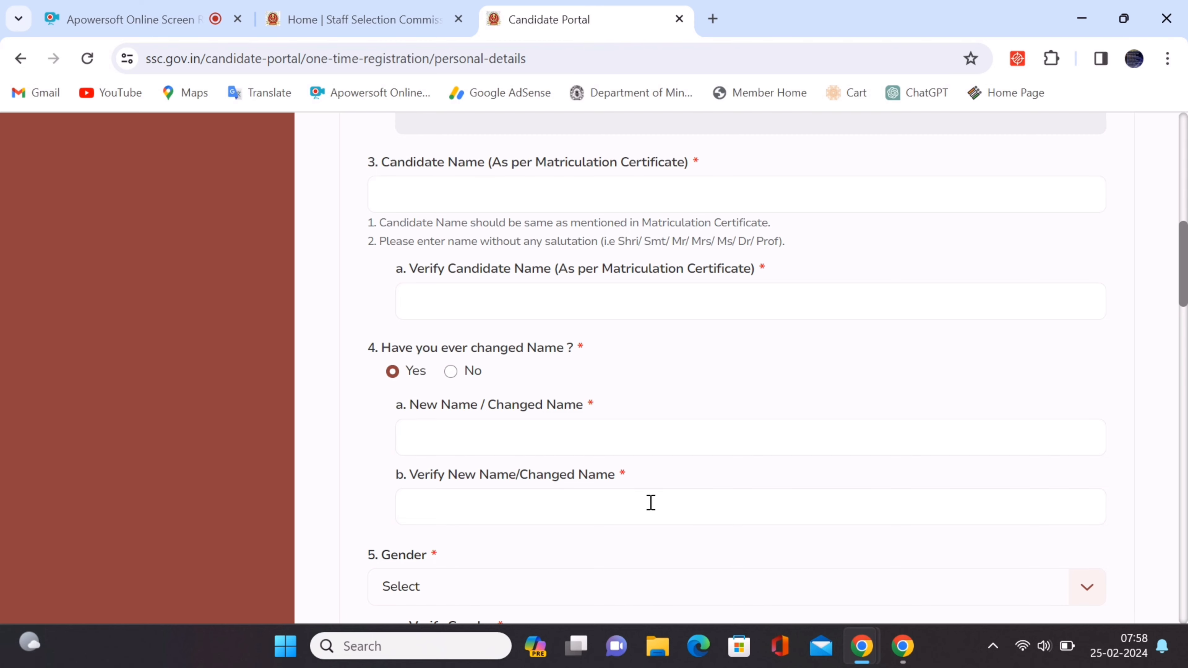
left_click(450, 372)
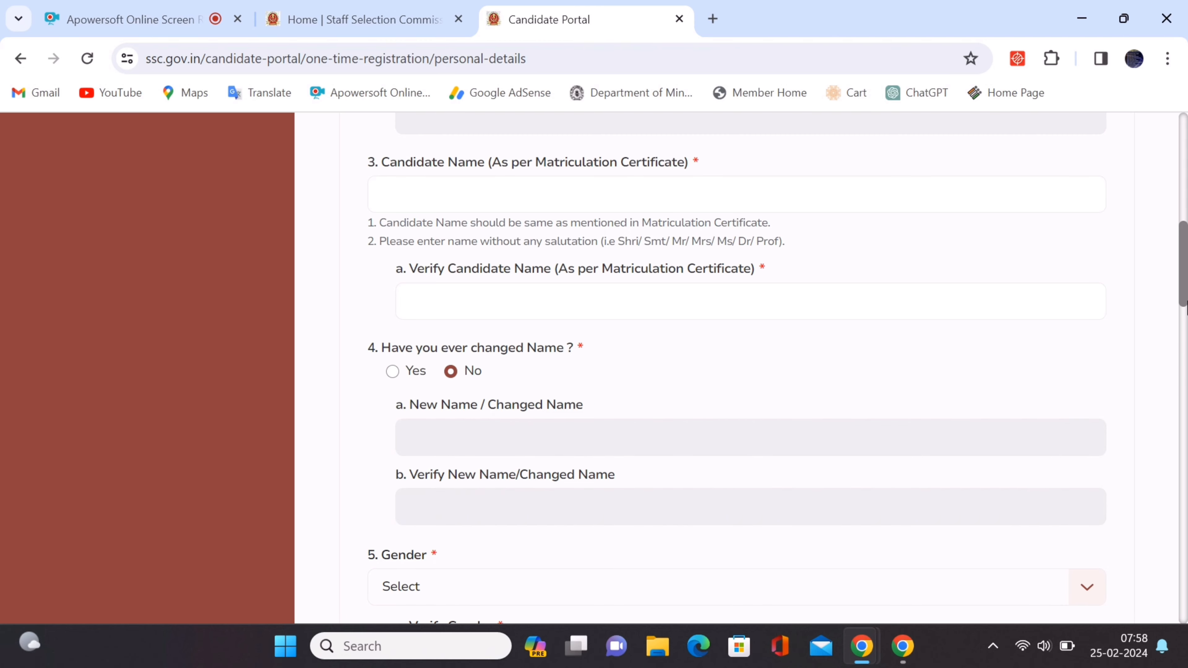
left_click_drag(1186, 299, 1186, 363)
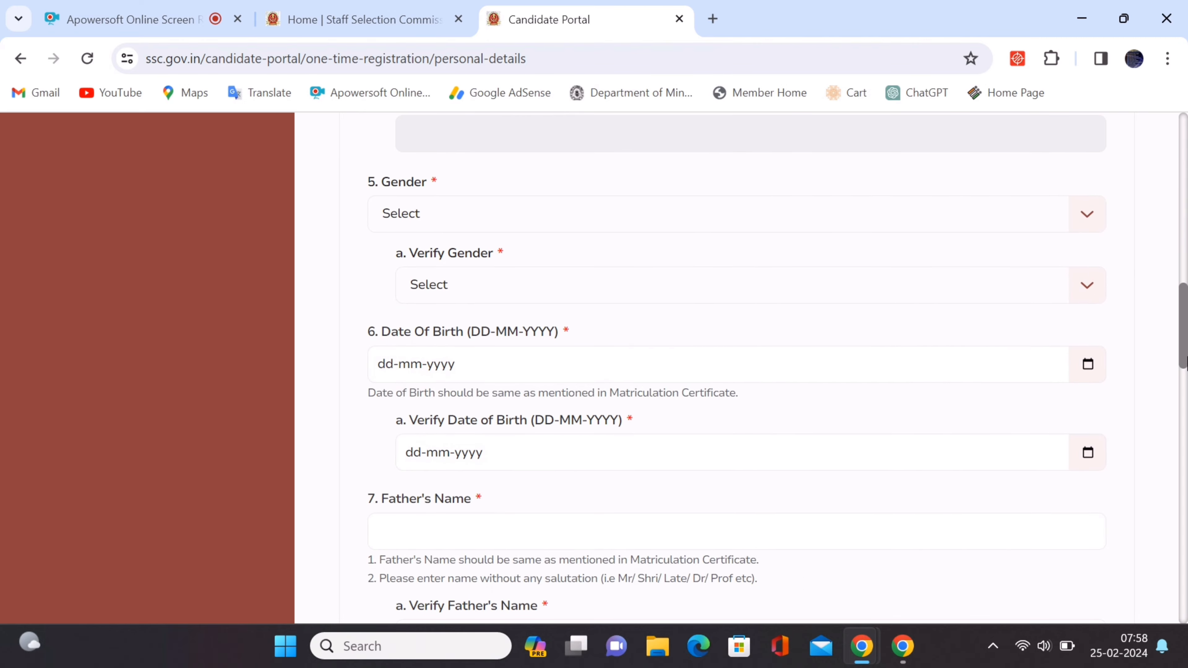
Check the Gender and Verify Gender dropdowns, leaving both unchanged.
left_click(414, 205)
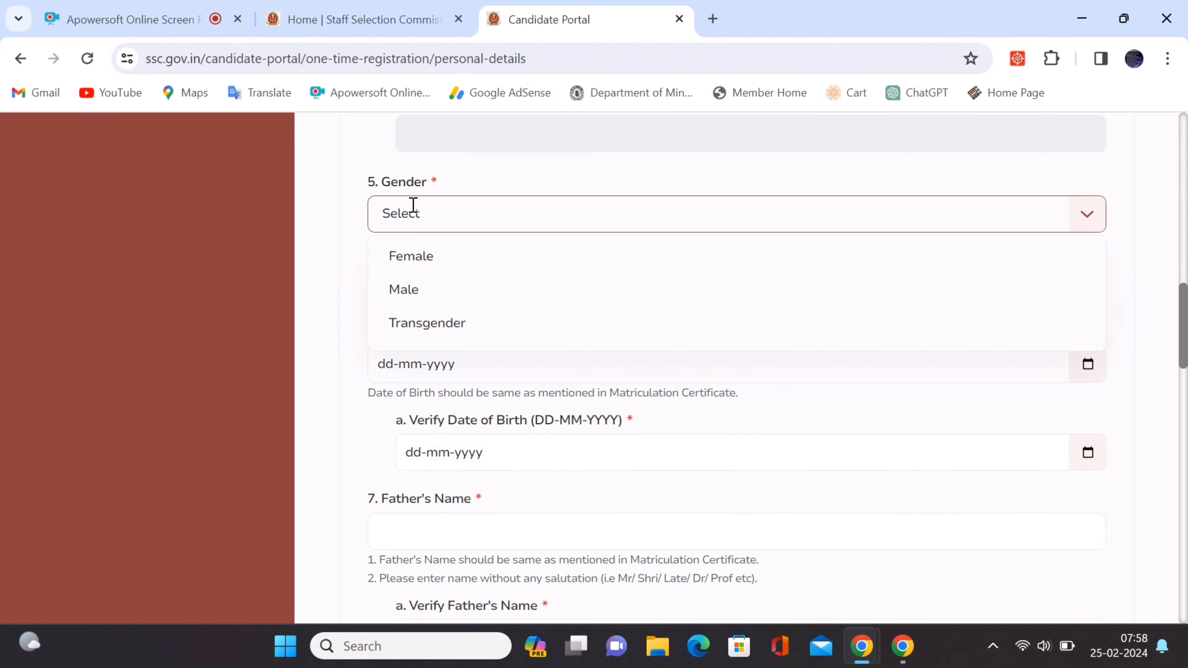
left_click(413, 205)
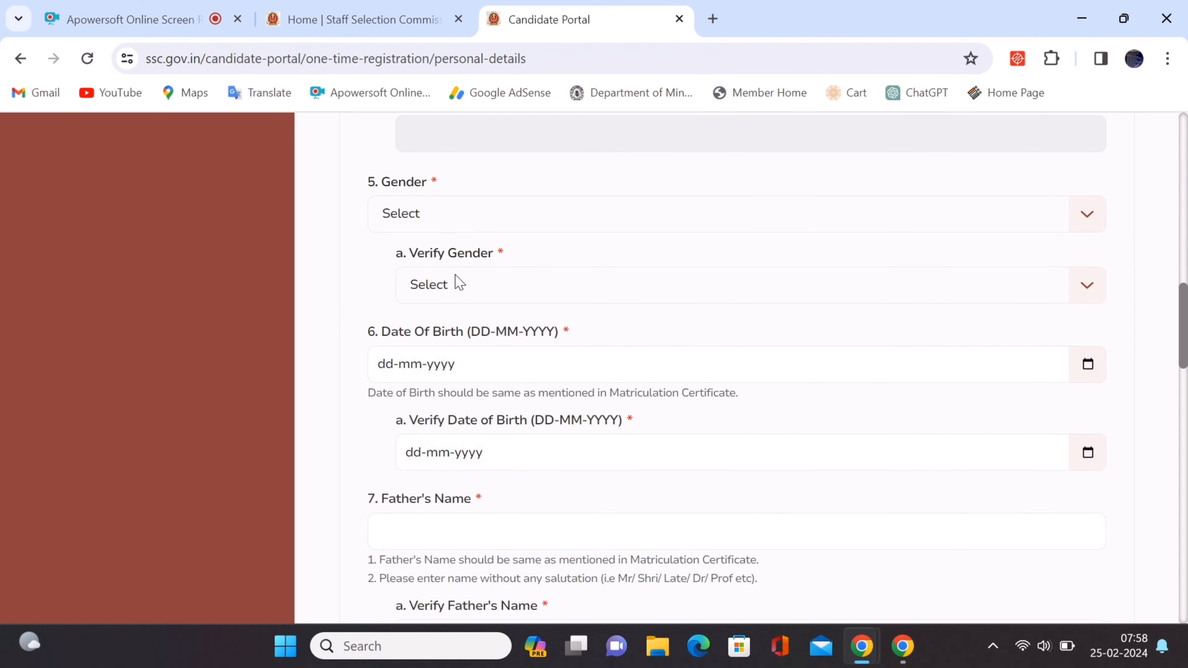
left_click(458, 282)
left_click(458, 283)
left_click(1087, 367)
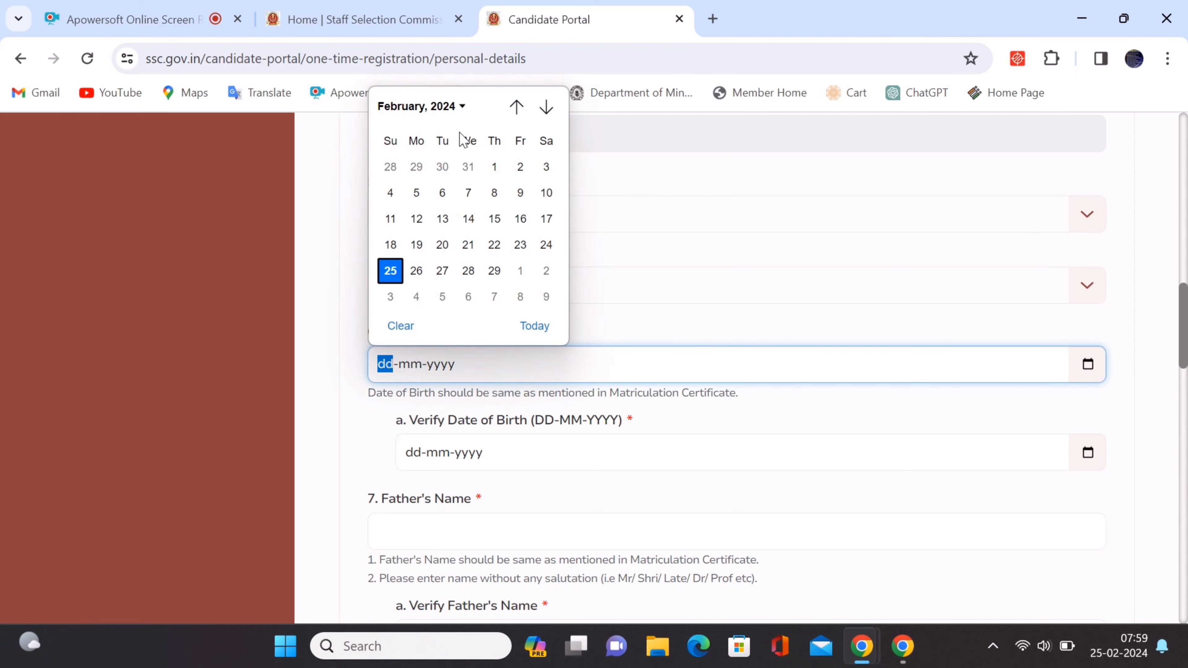
left_click(457, 112)
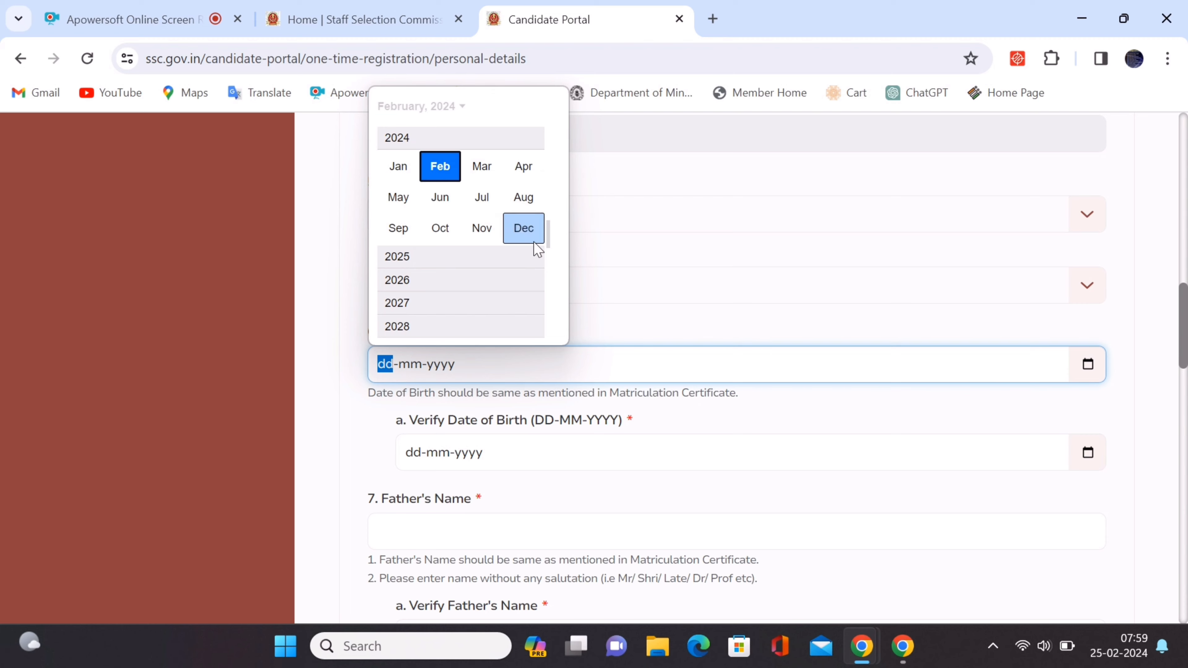
scroll(547, 225, "up", 1)
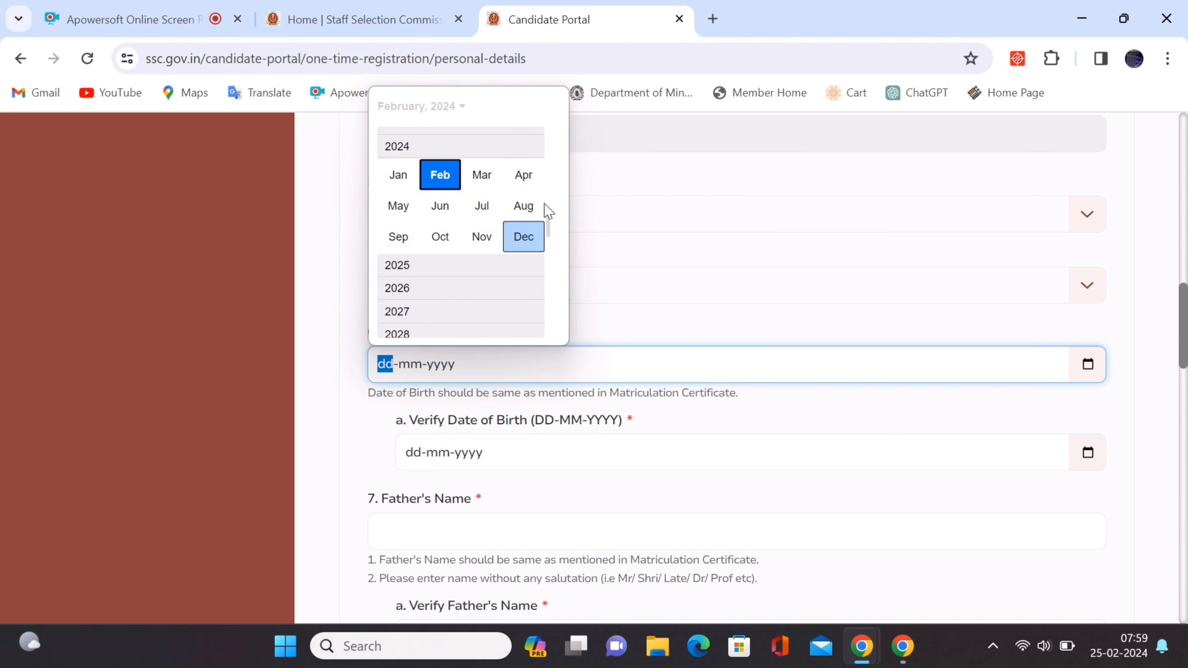
scroll(467, 225, "up", 15)
left_click(392, 191)
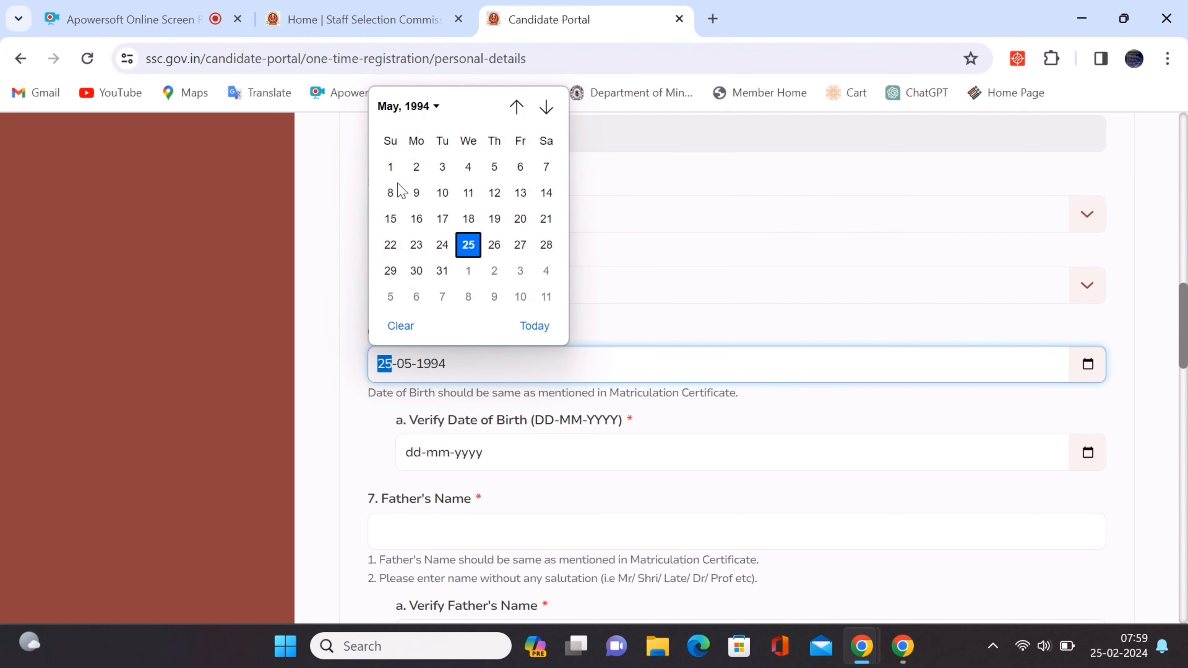
left_click(418, 173)
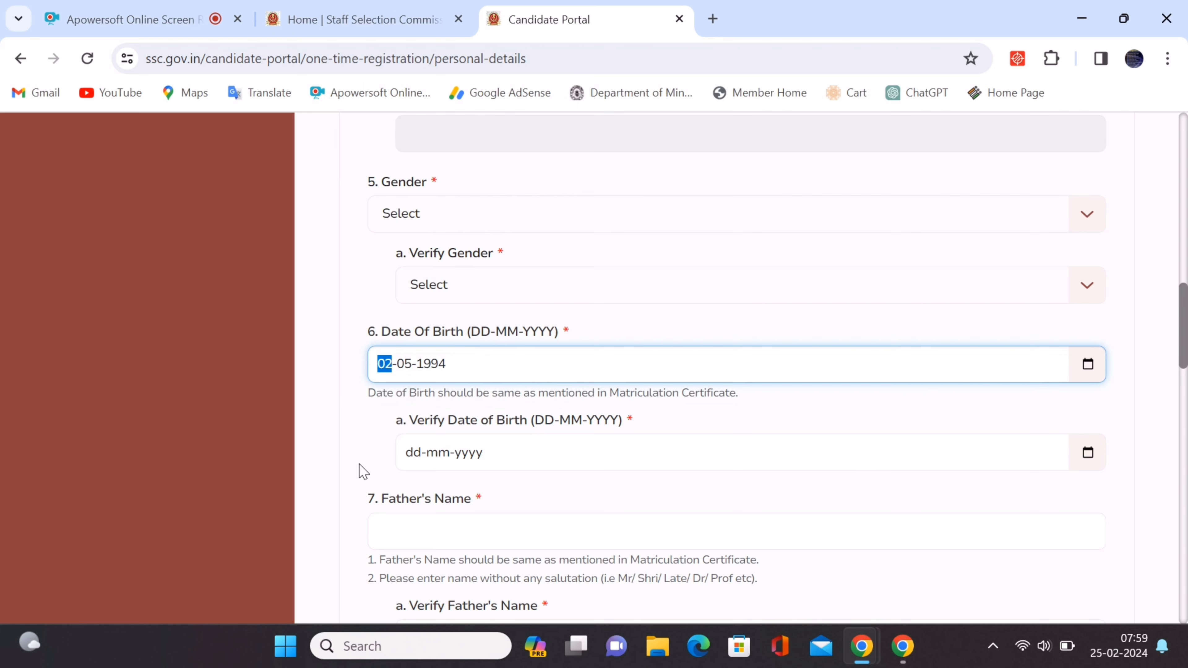
left_click(341, 444)
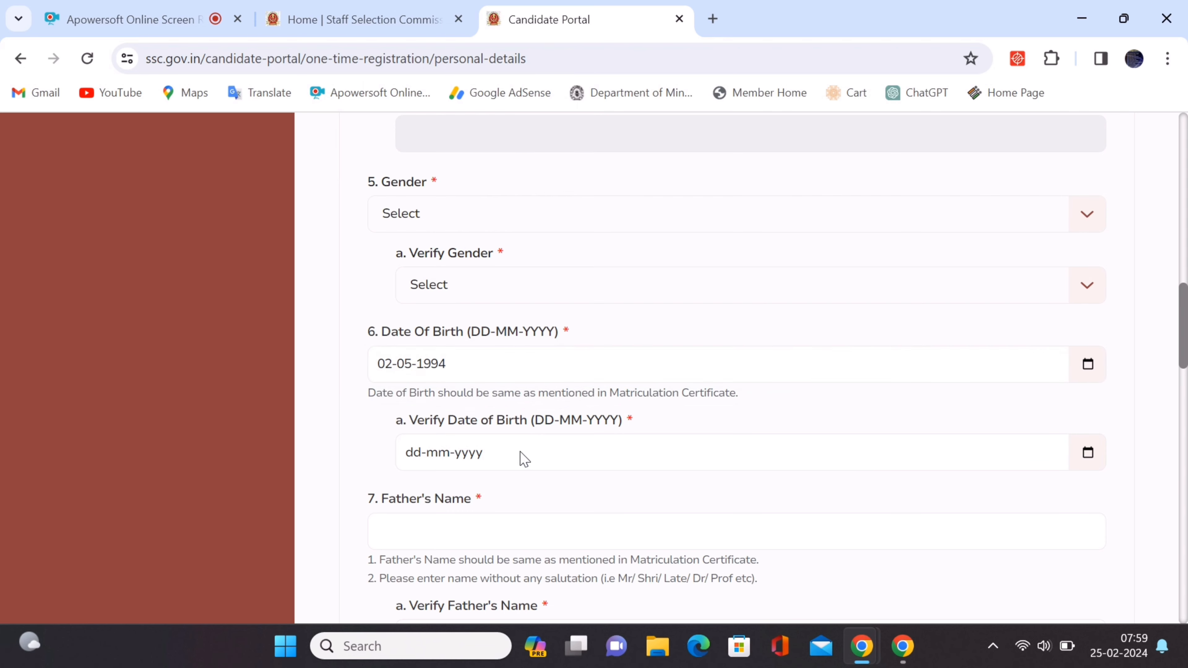
left_click_drag(1184, 336, 1185, 394)
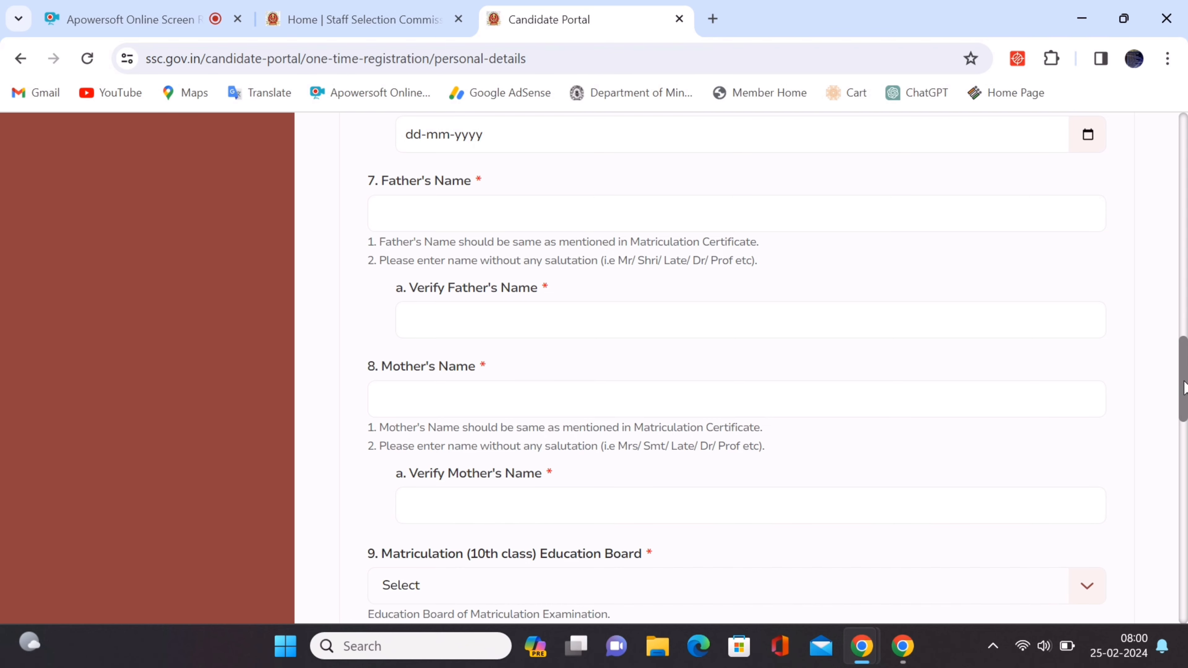
scroll(1015, 440, "down", 8)
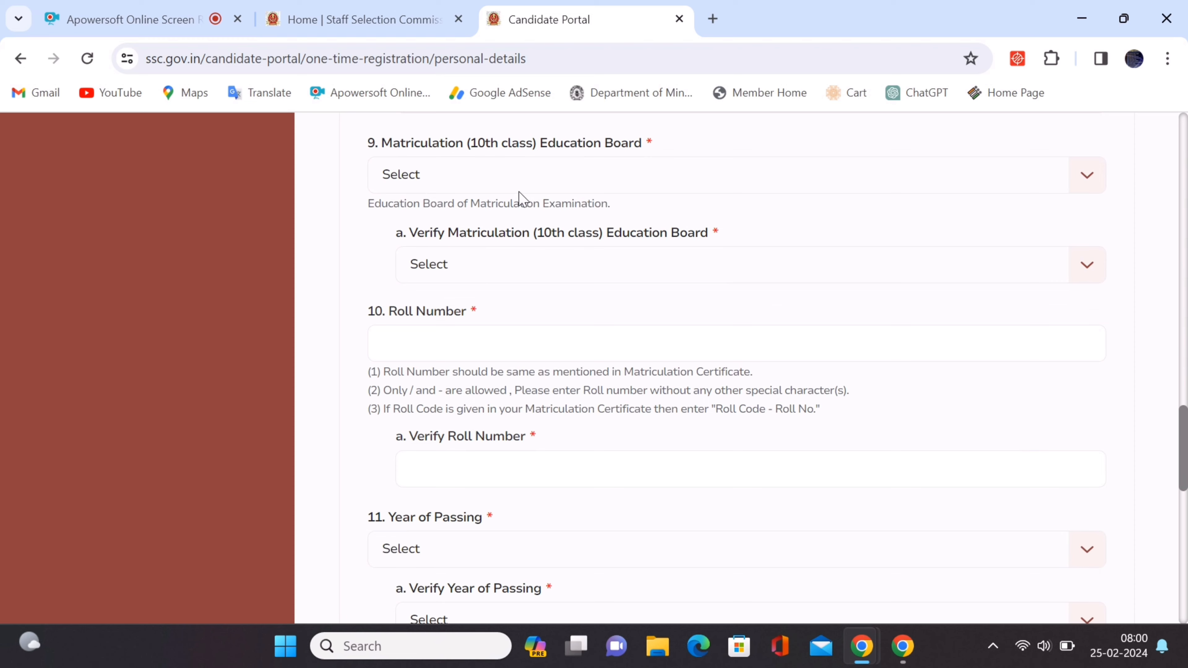
left_click(508, 178)
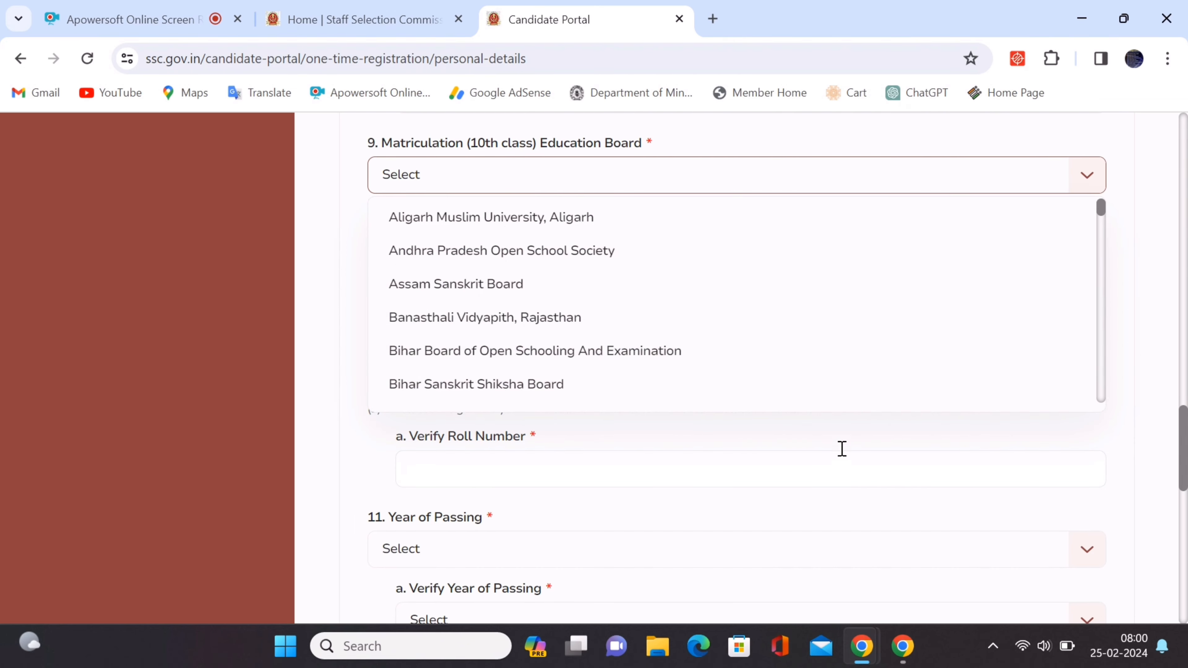
left_click(1163, 295)
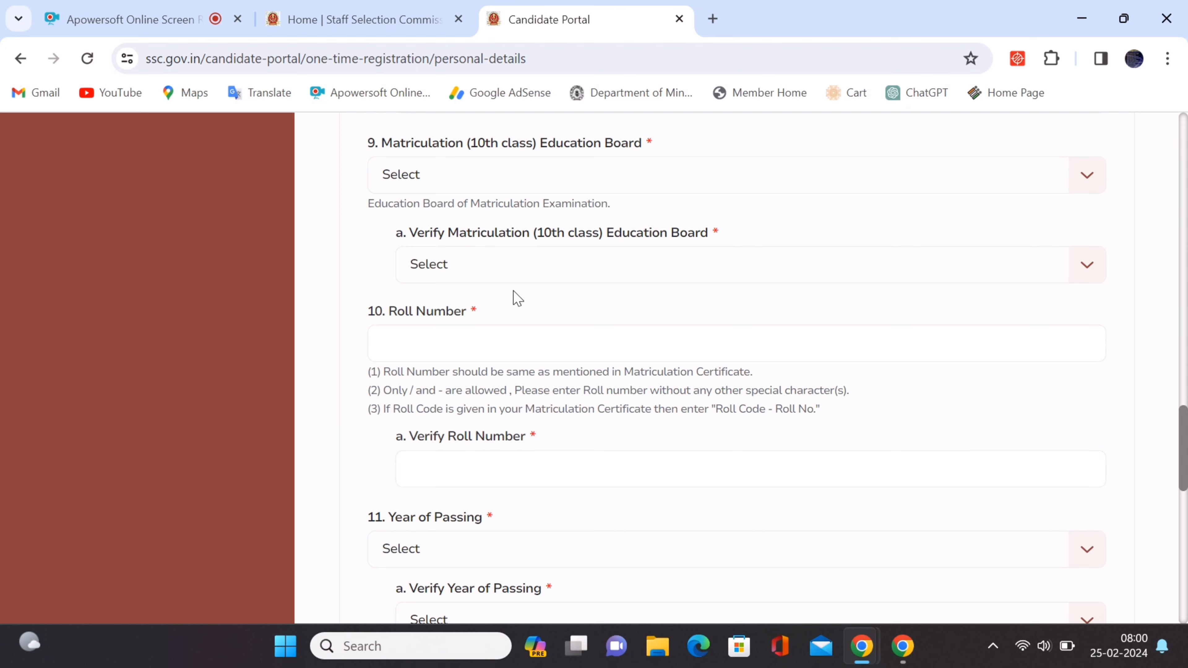
left_click(465, 268)
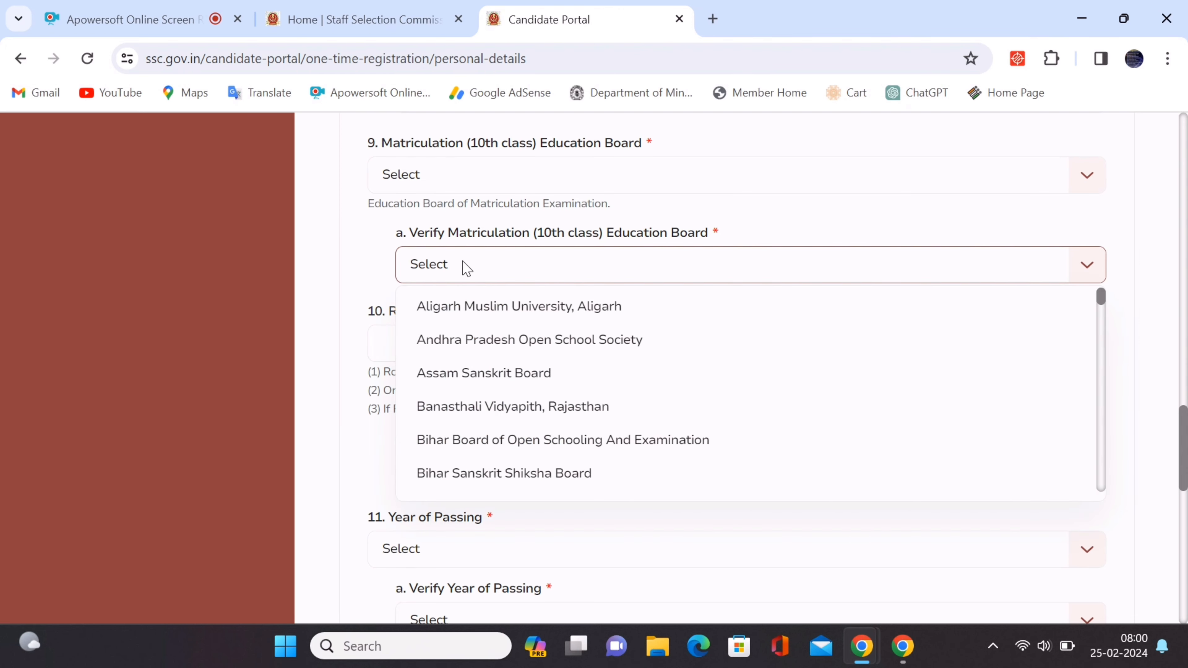
left_click(465, 268)
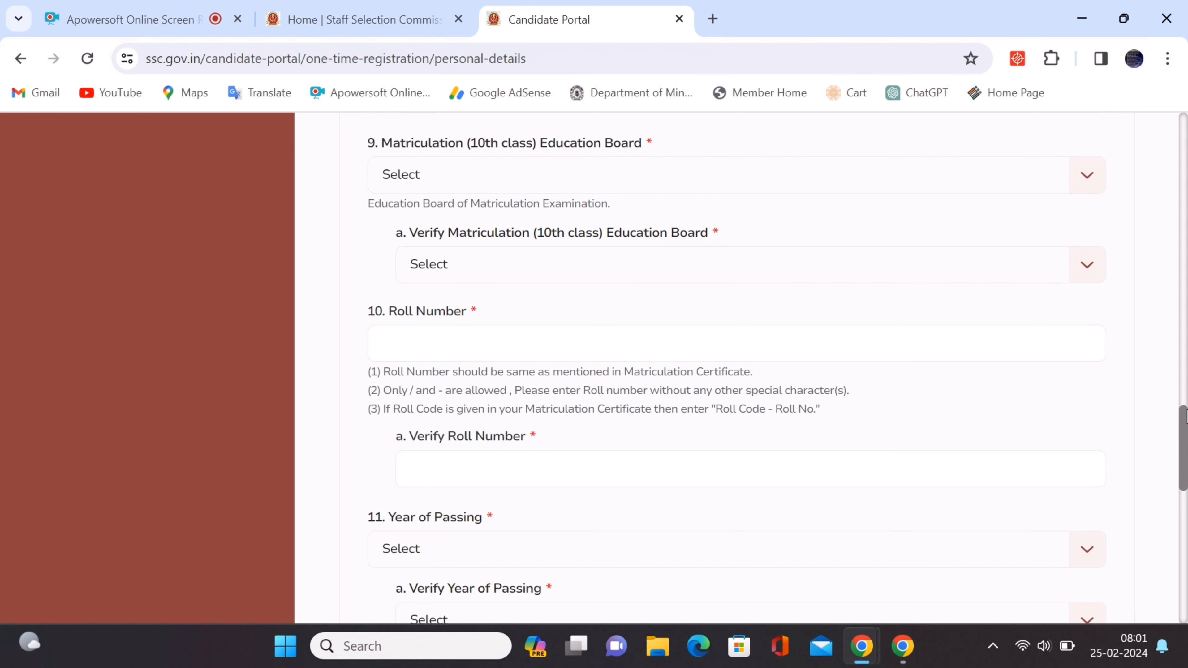
left_click_drag(1185, 416, 1186, 461)
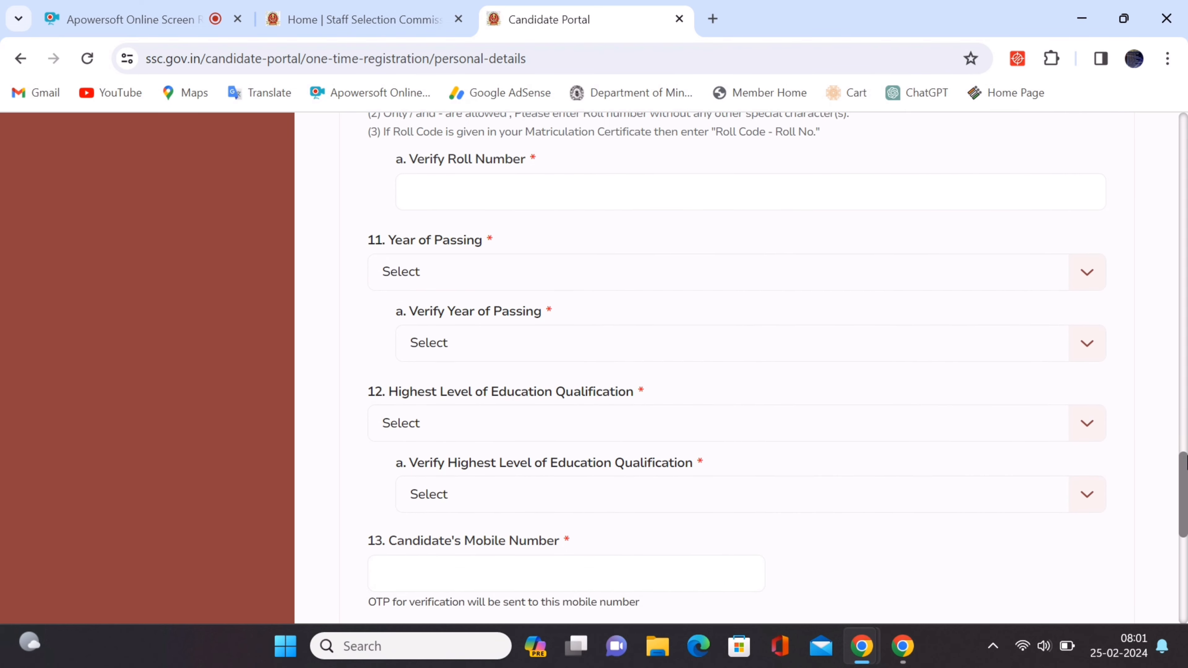
left_click(424, 276)
left_click(424, 276)
left_click(451, 341)
left_click(450, 341)
left_click(487, 428)
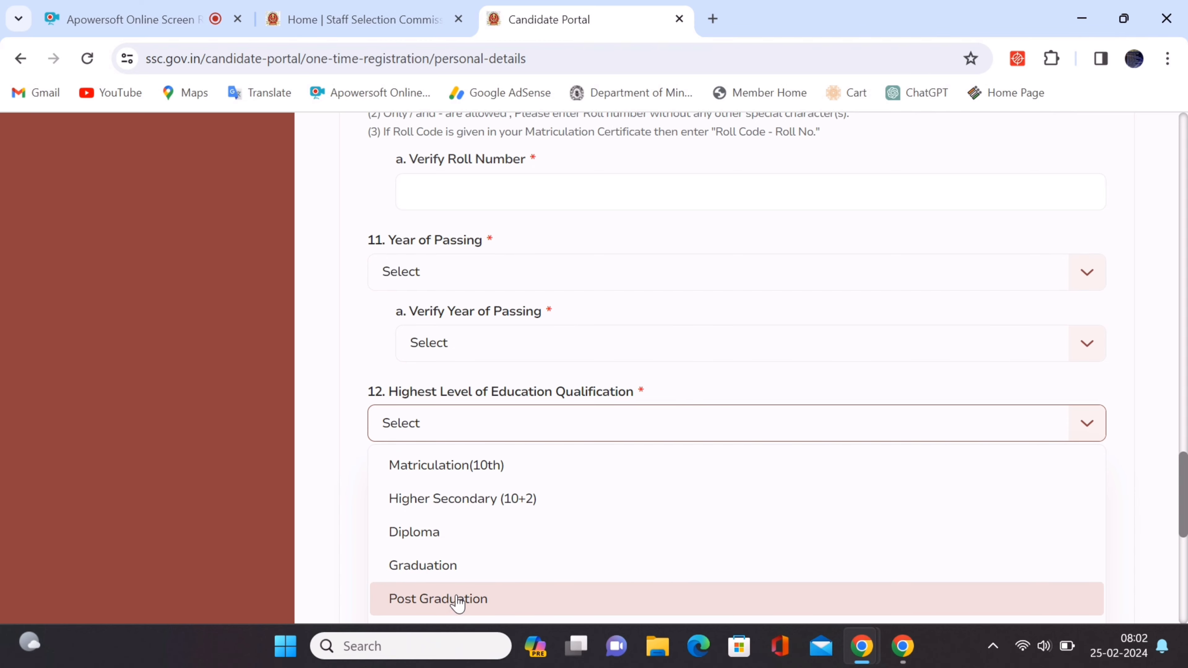
left_click_drag(1186, 468, 1186, 492)
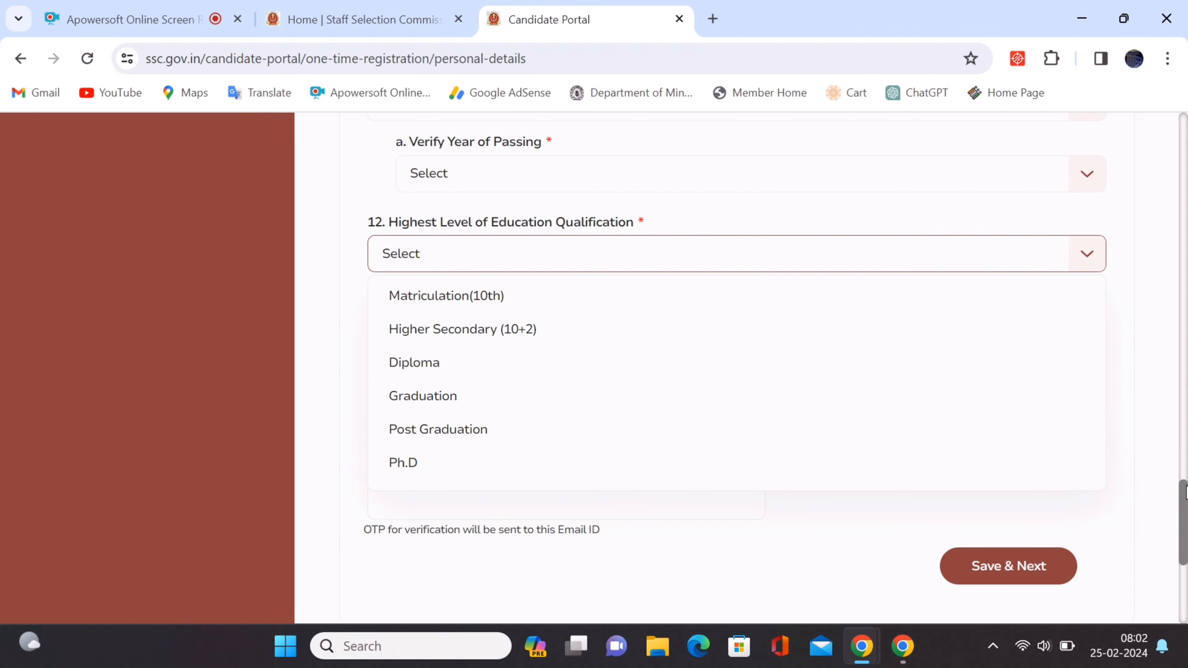
left_click(1135, 372)
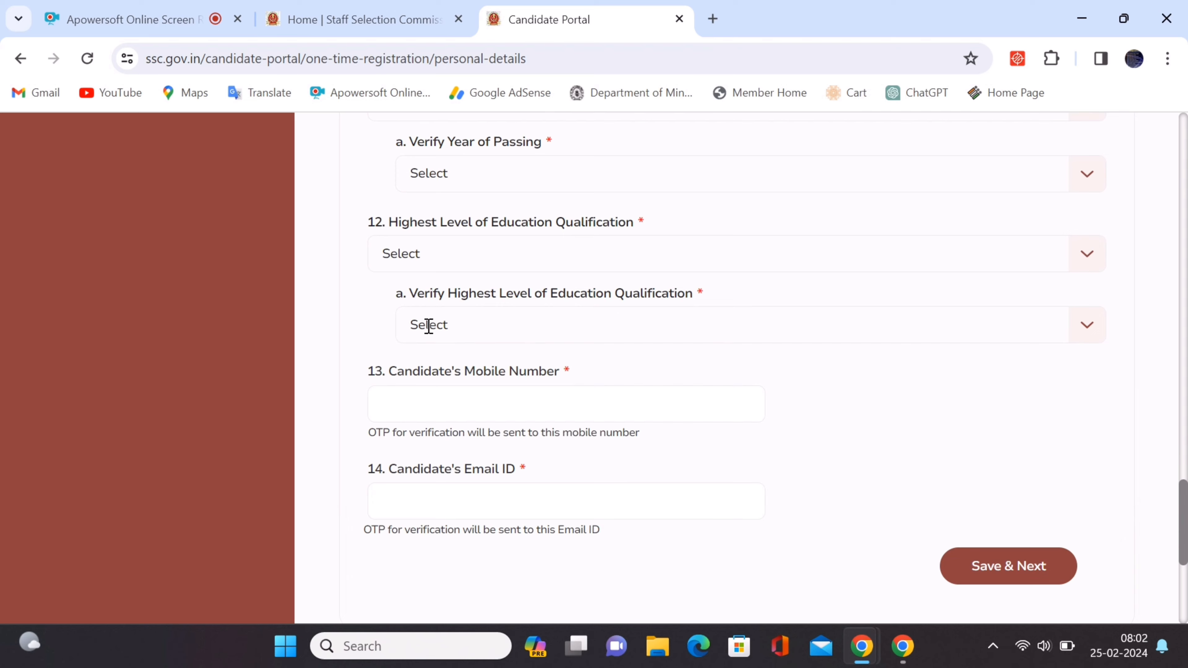
Enter the candidate's mobile number and validate it with the received mobile OTP.
left_click(550, 336)
left_click(548, 336)
left_click(452, 412)
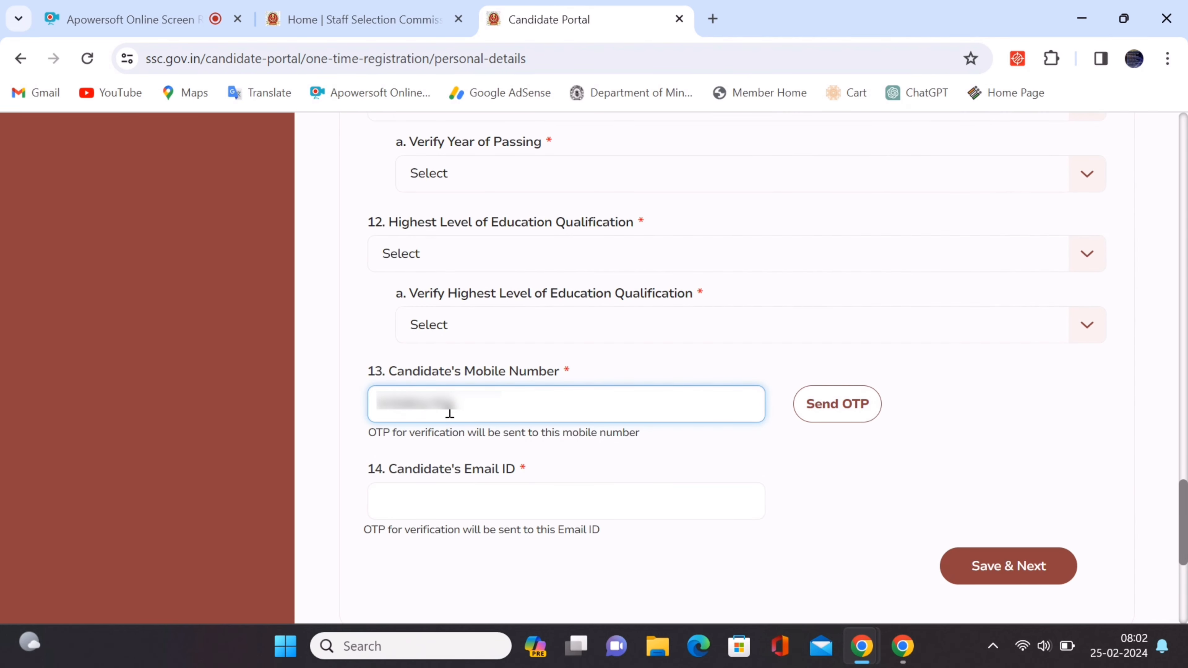
left_click(835, 412)
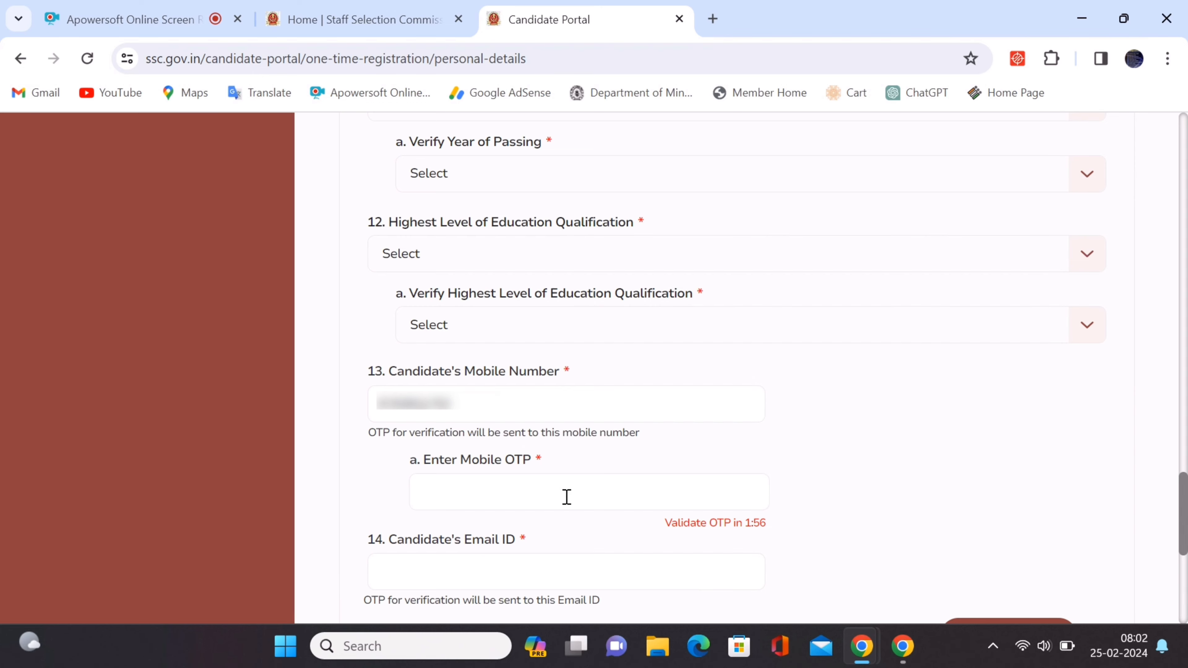
left_click(542, 491)
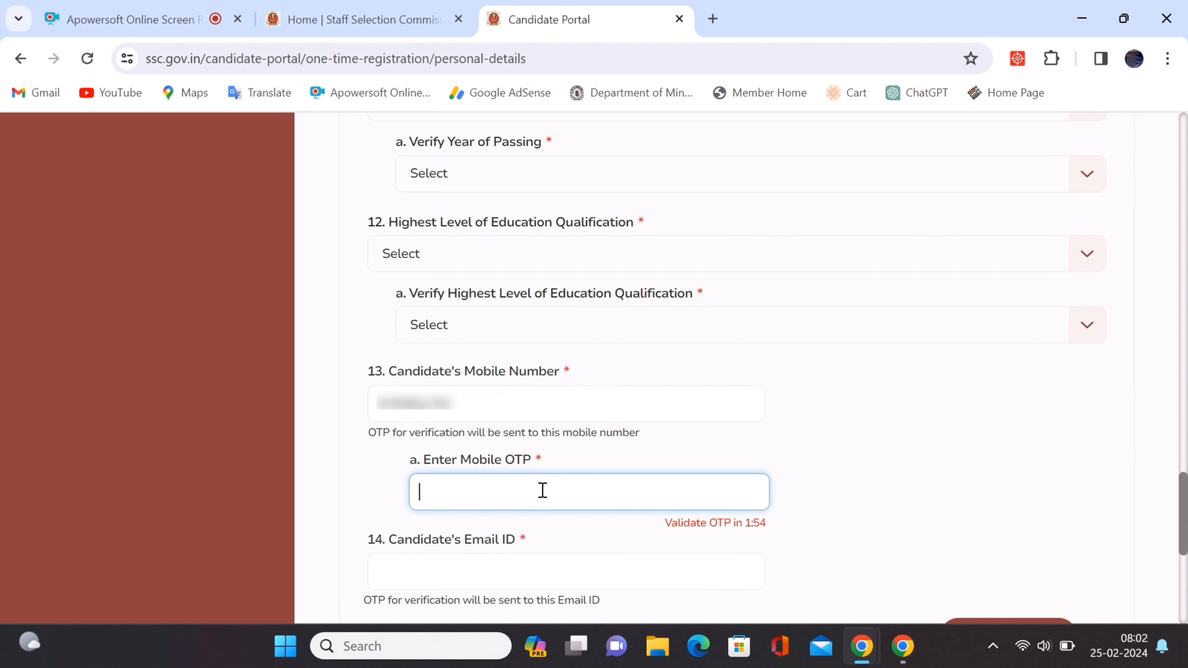
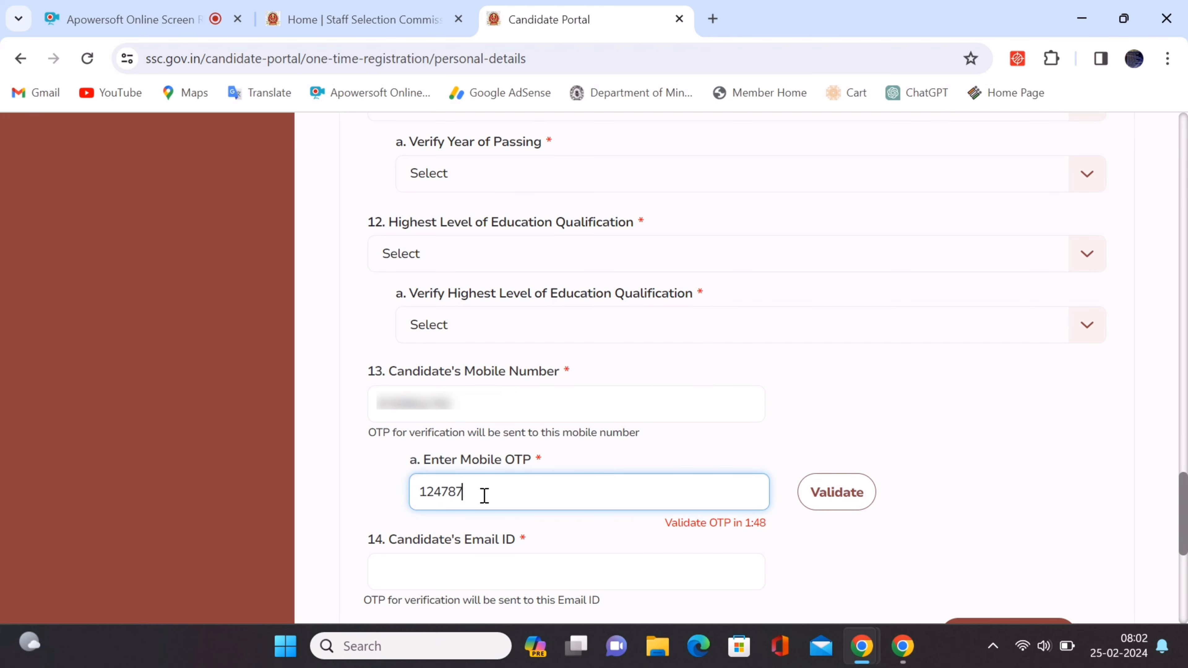
left_click(835, 500)
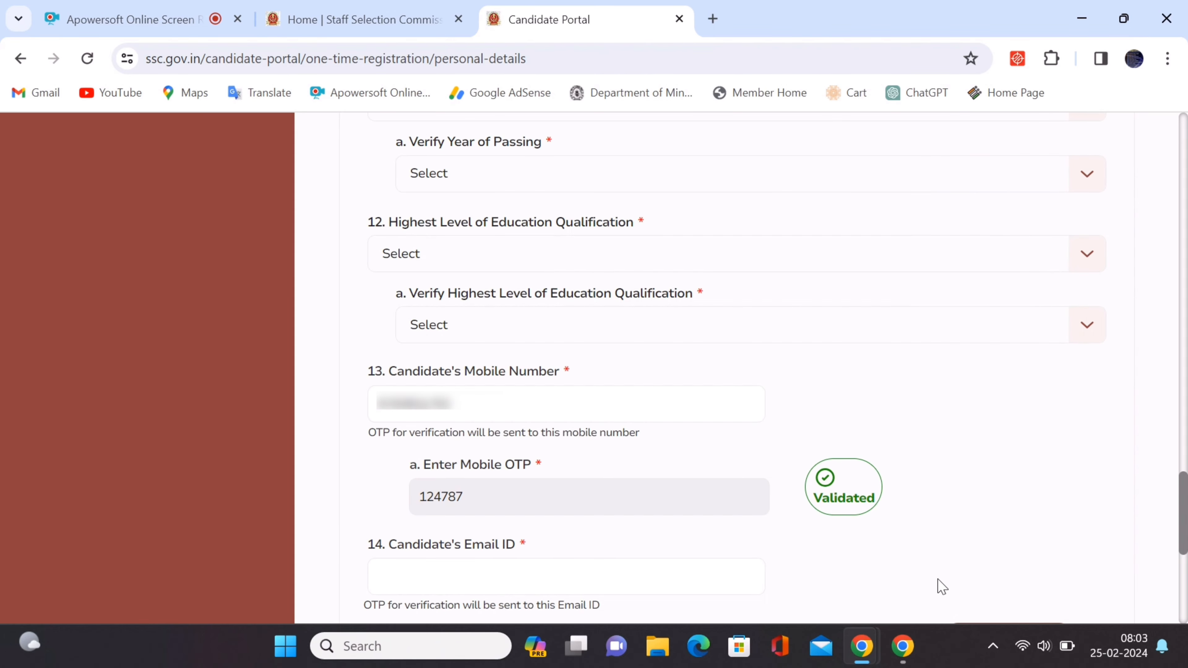
Fill the Email ID from the saved address and validate it with the e-mail OTP.
scroll(671, 382, "down", 4)
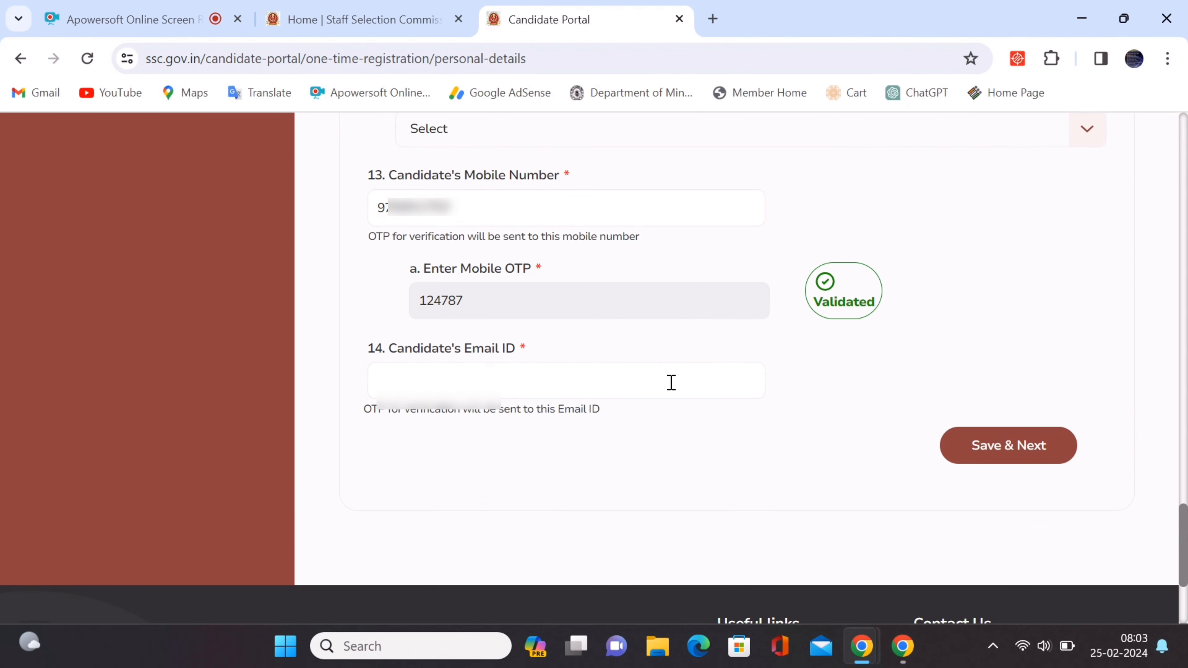
left_click(477, 372)
left_click(477, 372)
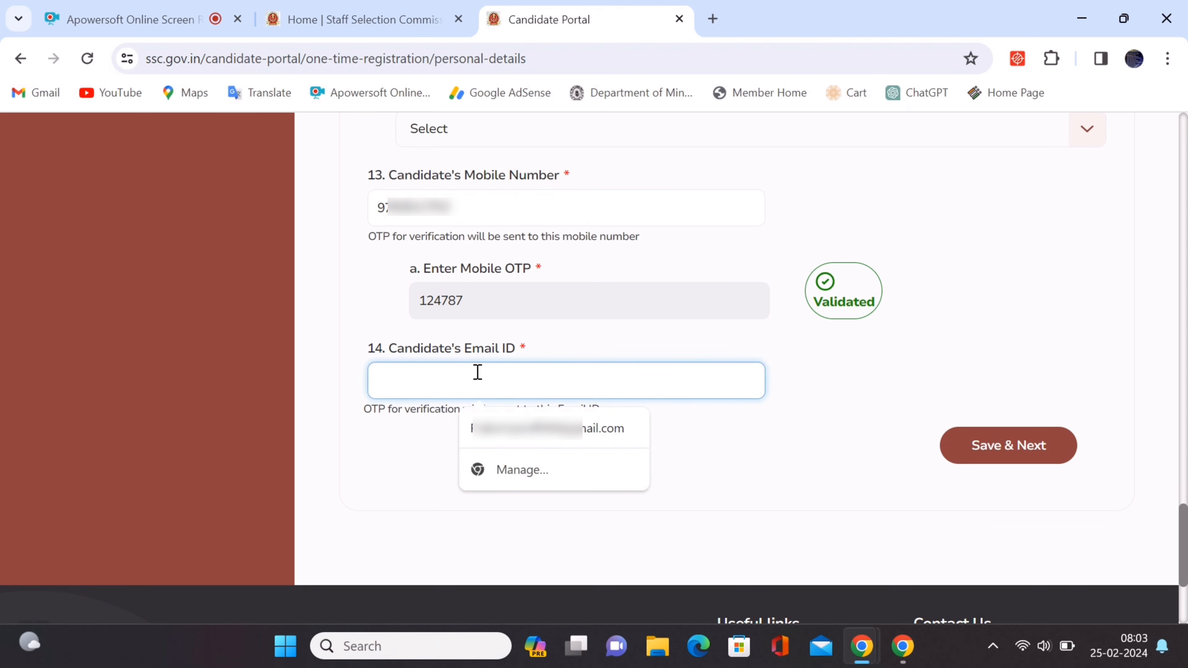
left_click(378, 490)
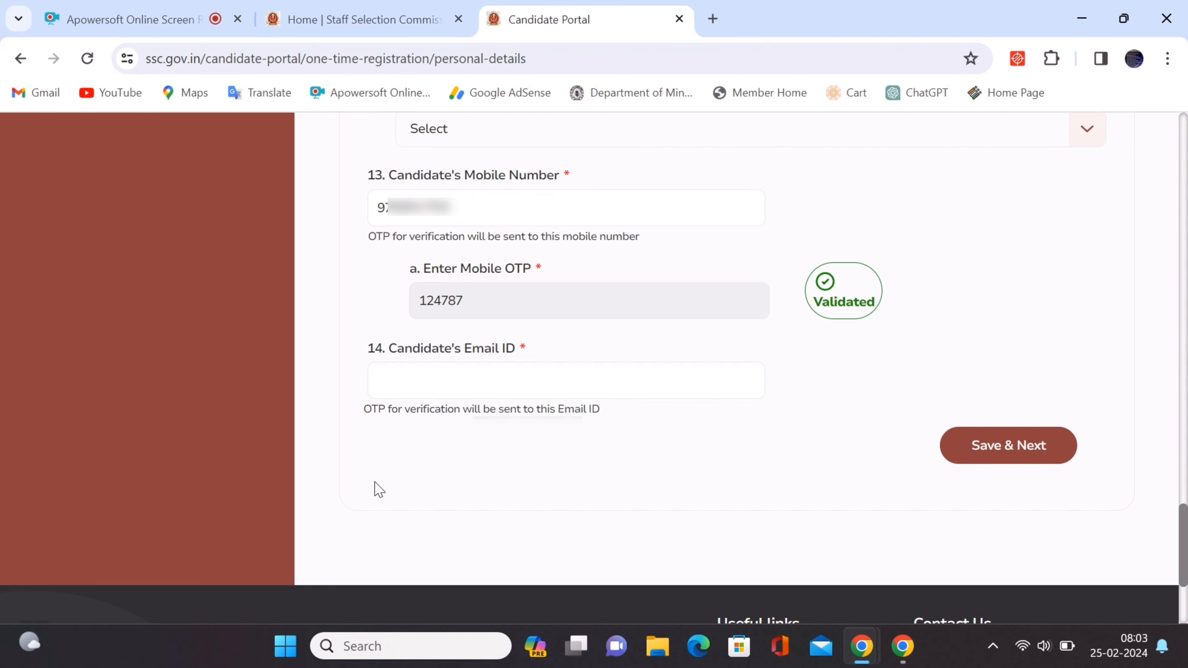
left_click(424, 370)
left_click(435, 464)
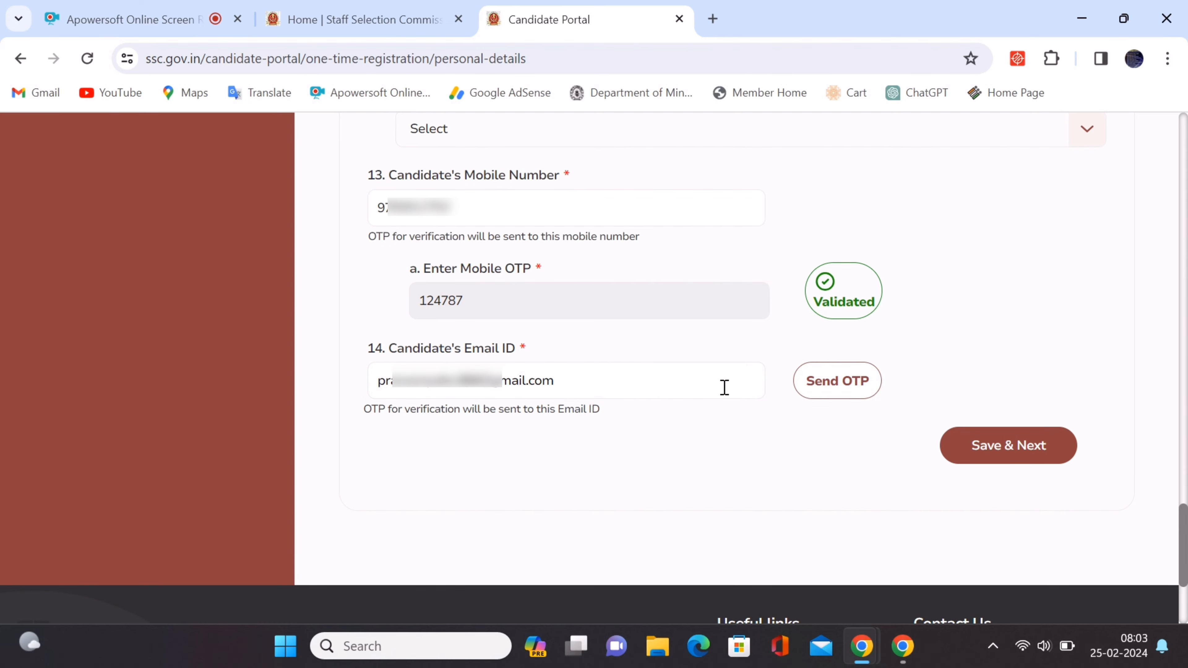
left_click(845, 386)
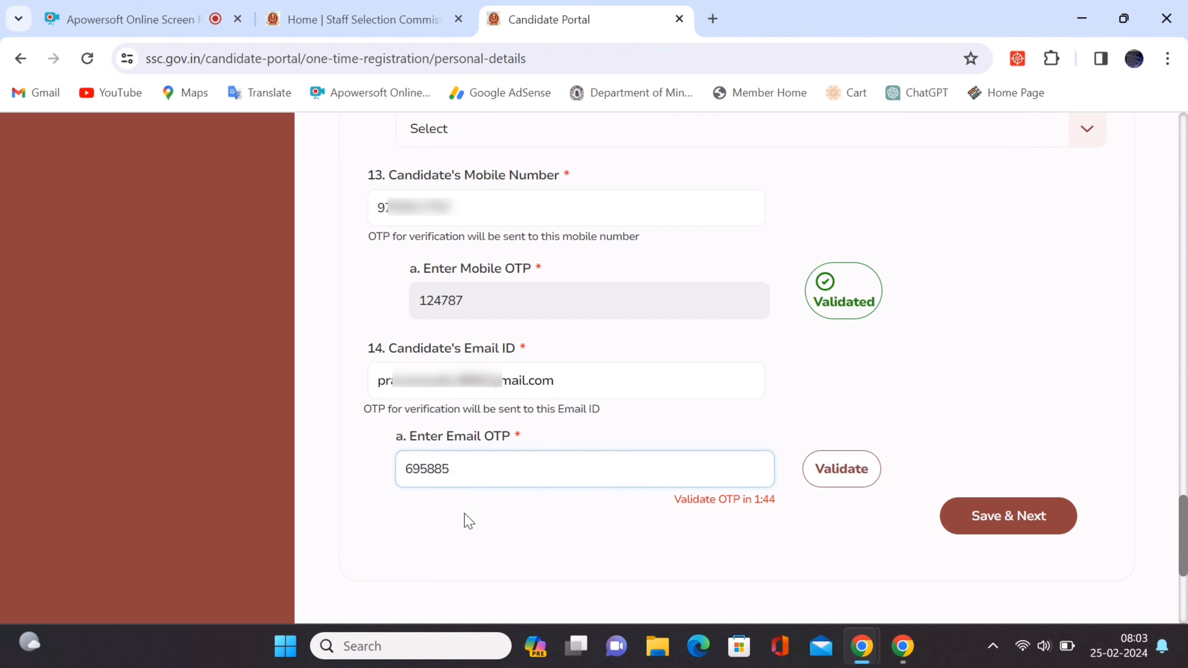
left_click(464, 520)
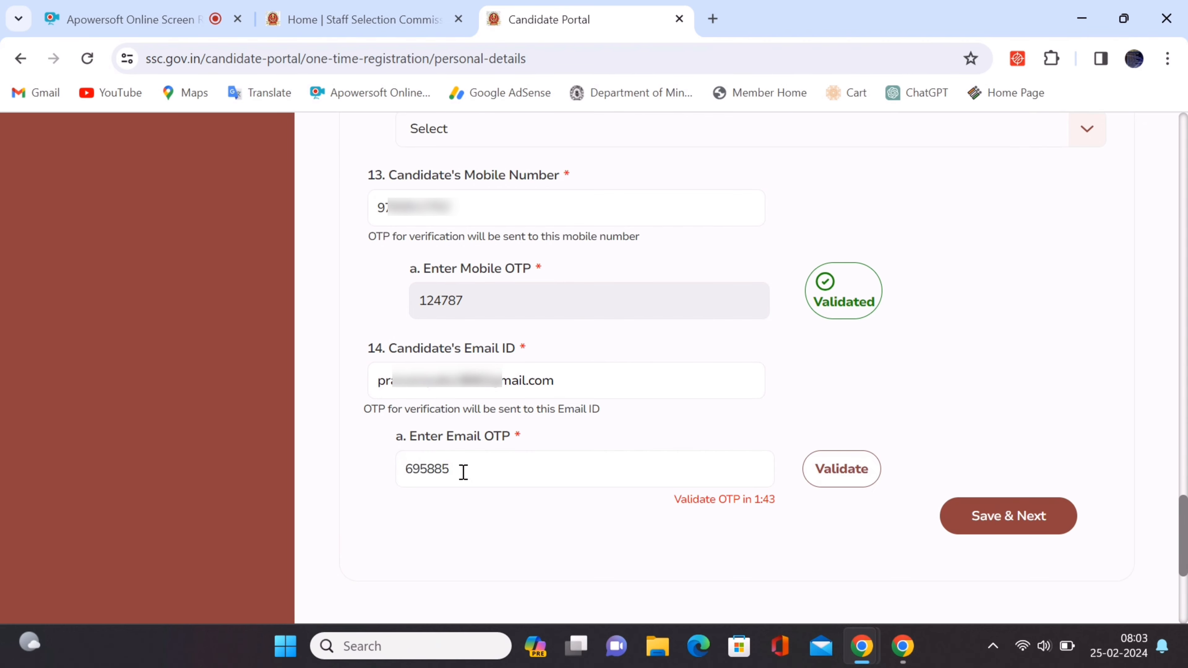
left_click(838, 482)
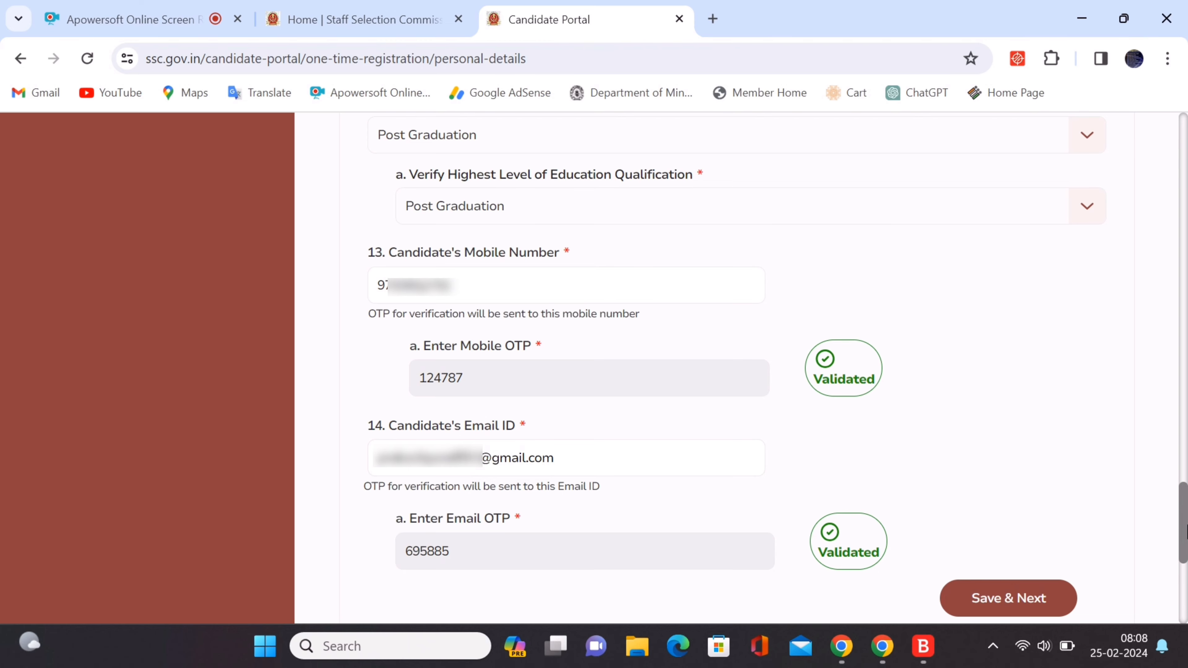
Save & Next the personal details and dismiss the Success message to reach the registration number.
left_click(998, 599)
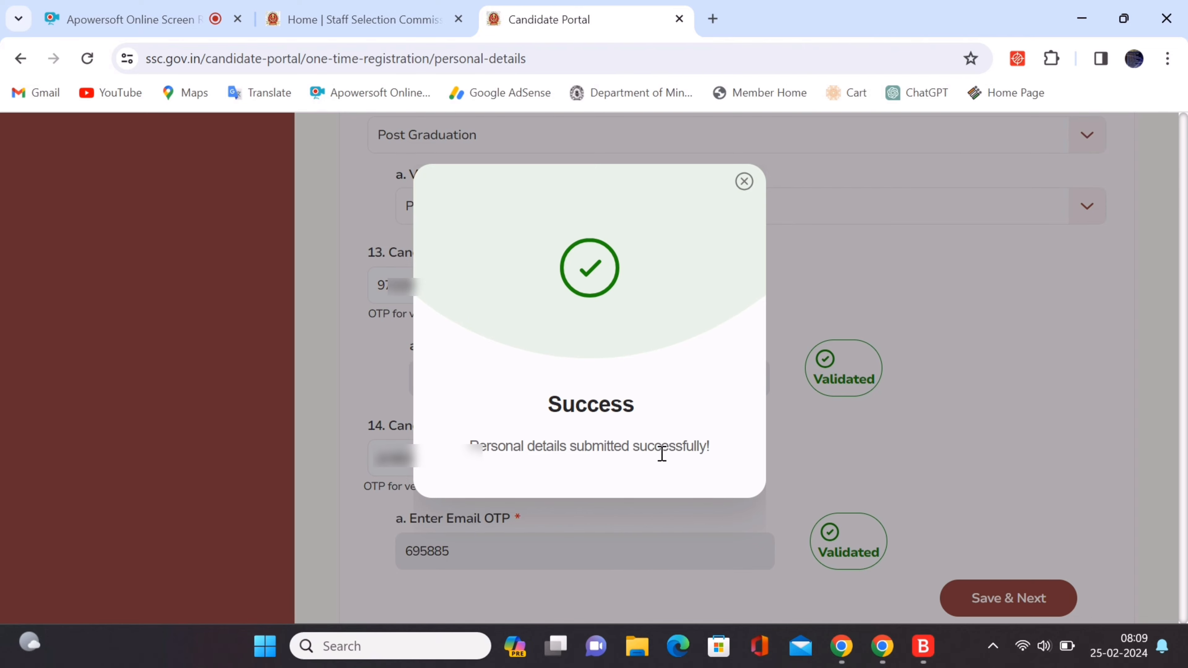
left_click(745, 181)
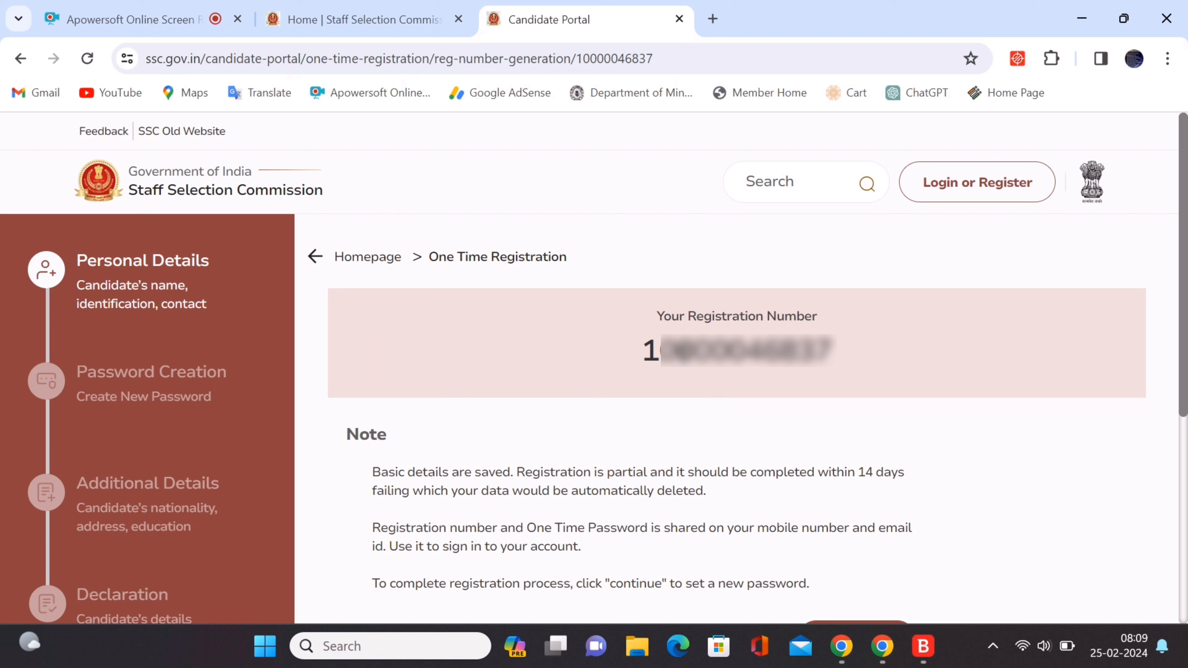
Copy the displayed registration number and go to the candidate login page.
left_click_drag(643, 352, 746, 352)
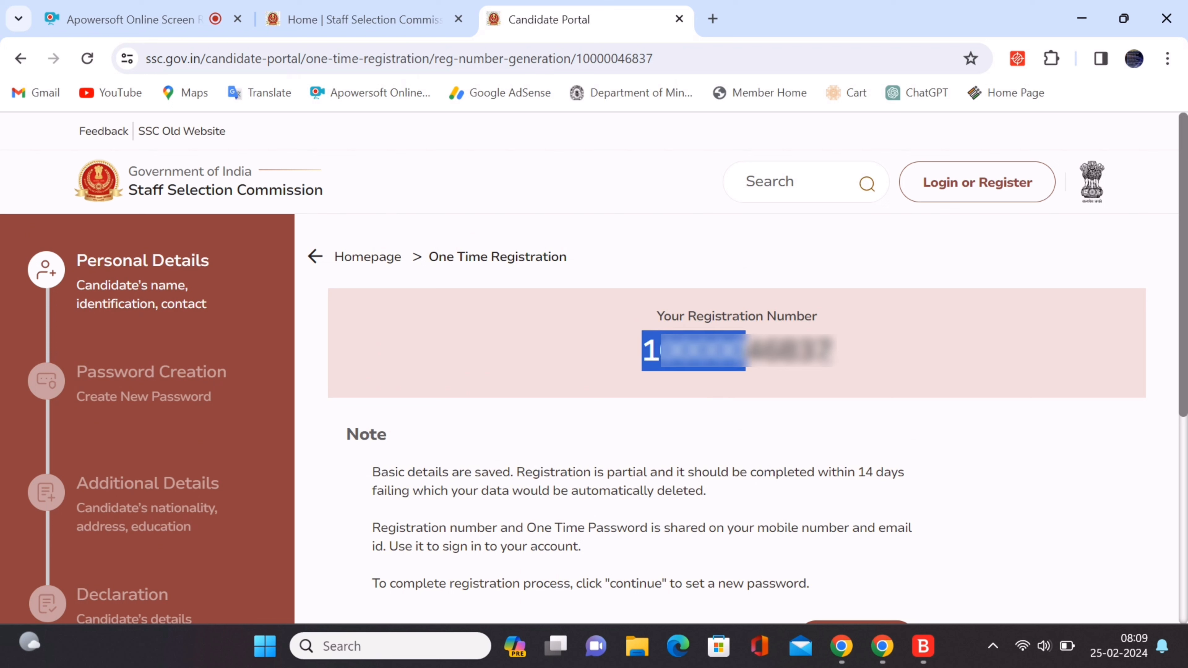
left_click_drag(745, 352, 832, 352)
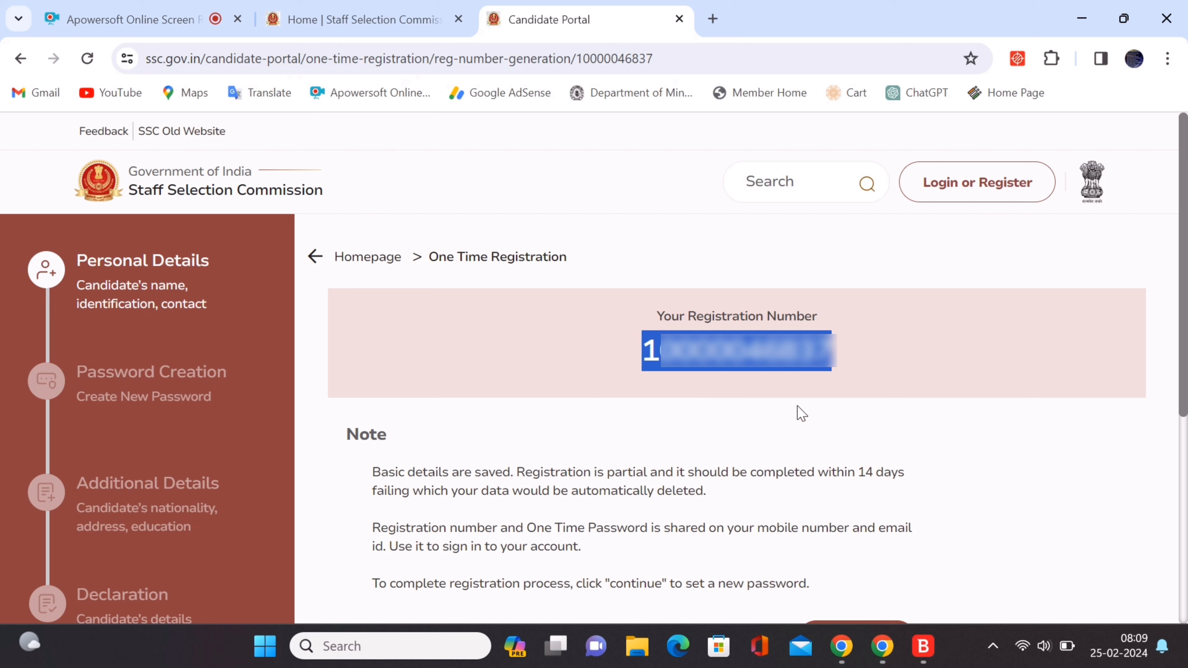
left_click(793, 417)
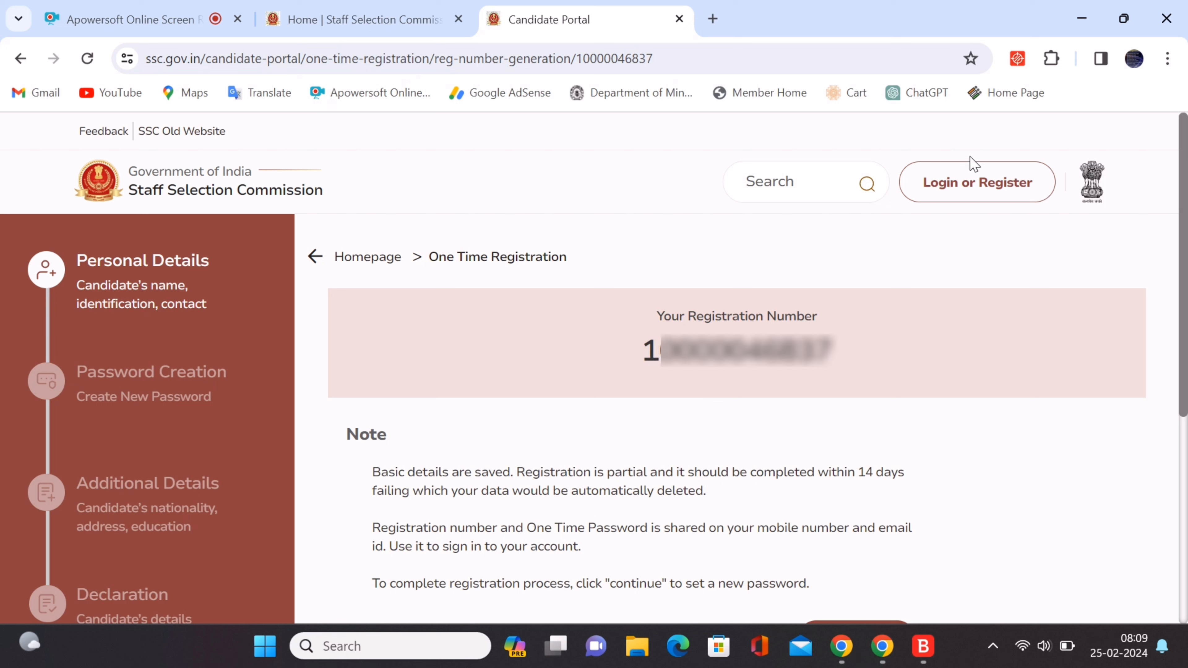
left_click(963, 183)
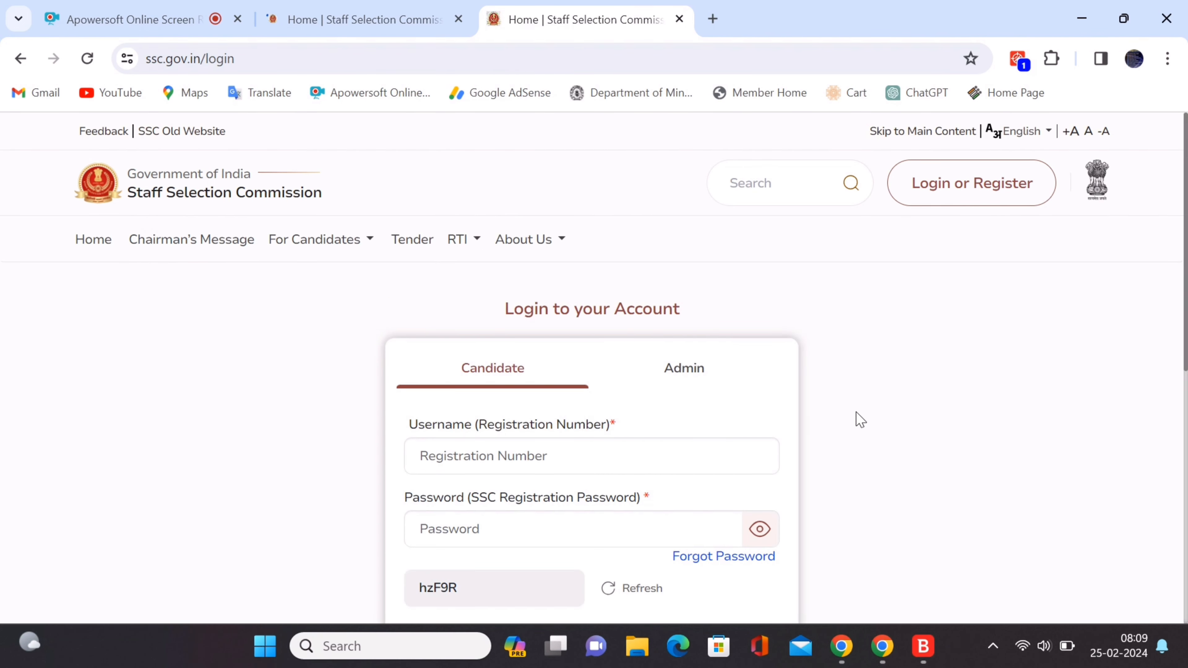
Log in with the pasted registration number, the current password and the shown captcha.
scroll(1186, 260, "down", 2)
scroll(1186, 259, "down", 2)
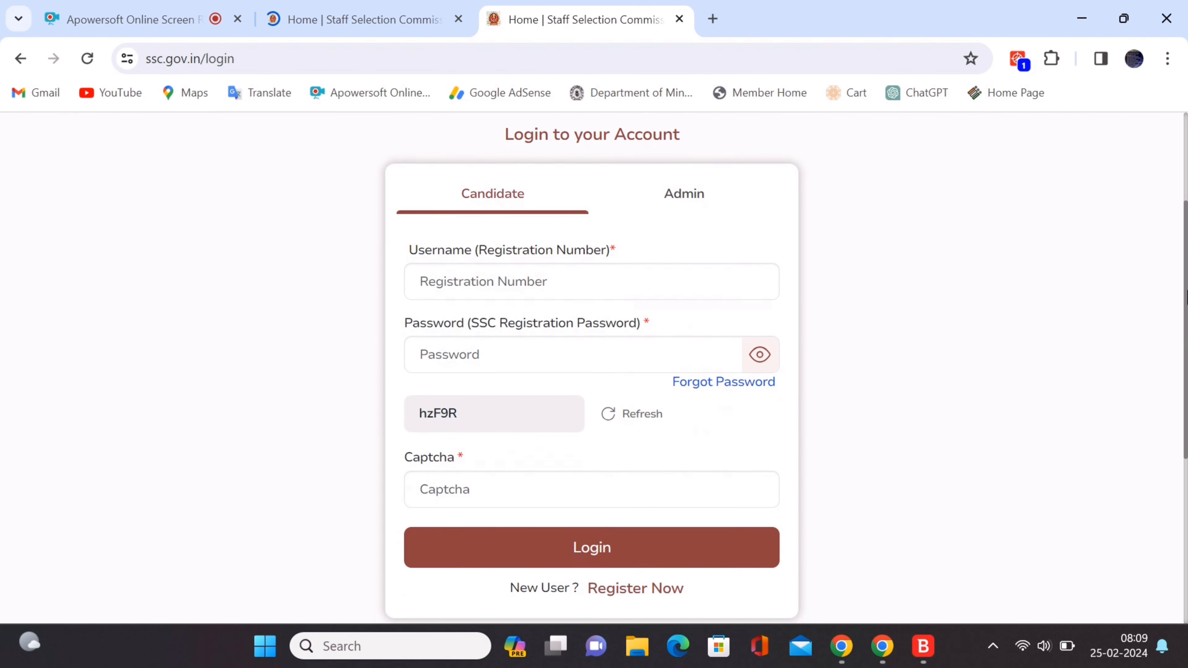
left_click(552, 280)
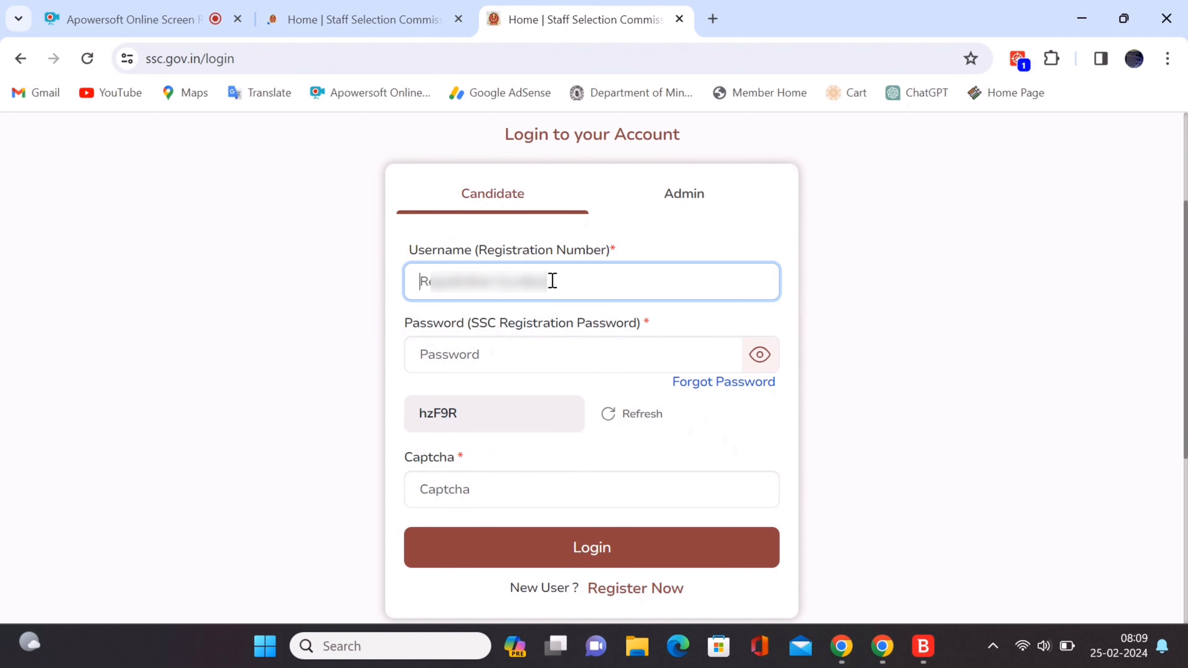
key("ctrl+v")
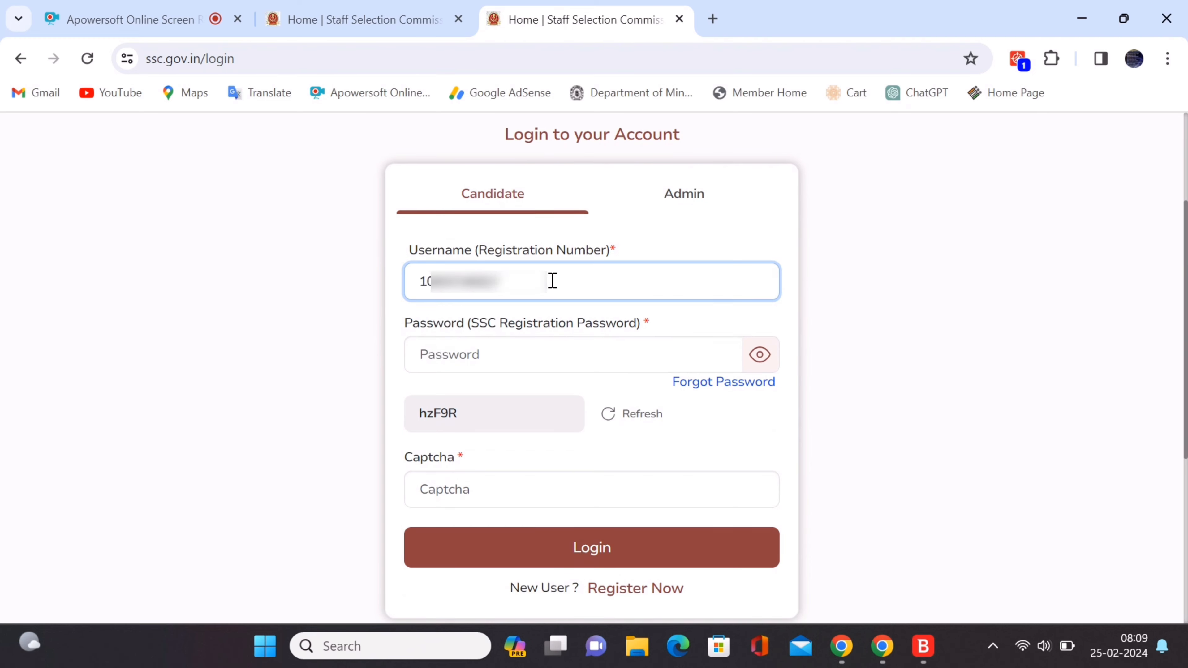
left_click(489, 344)
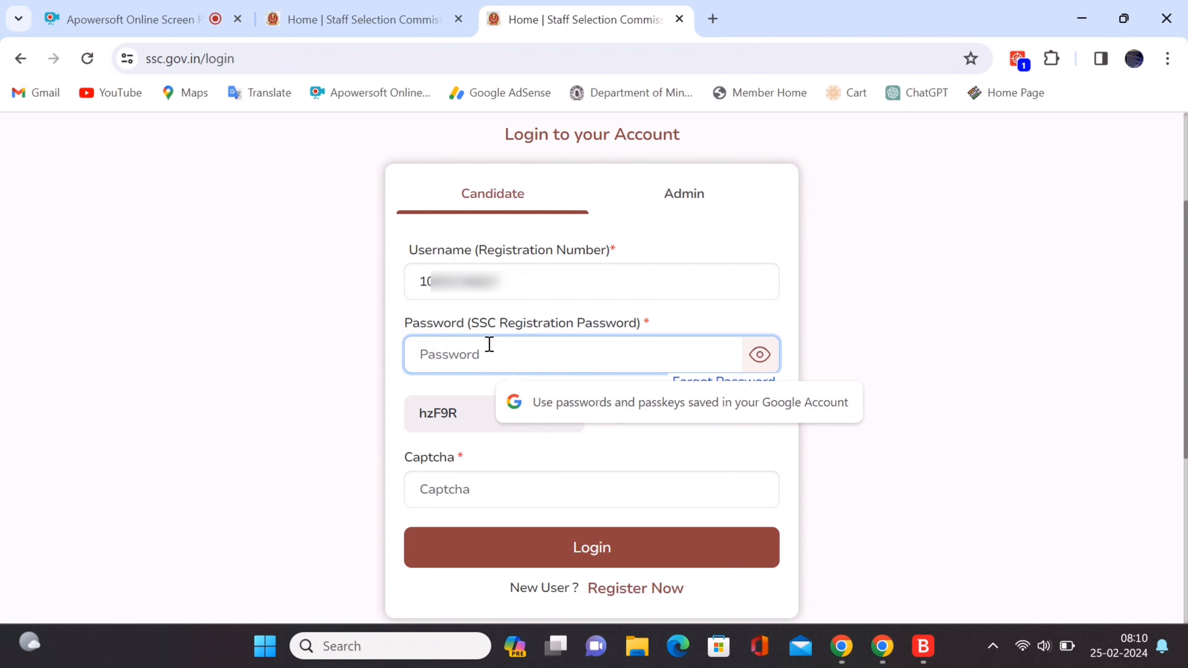
type("••••••")
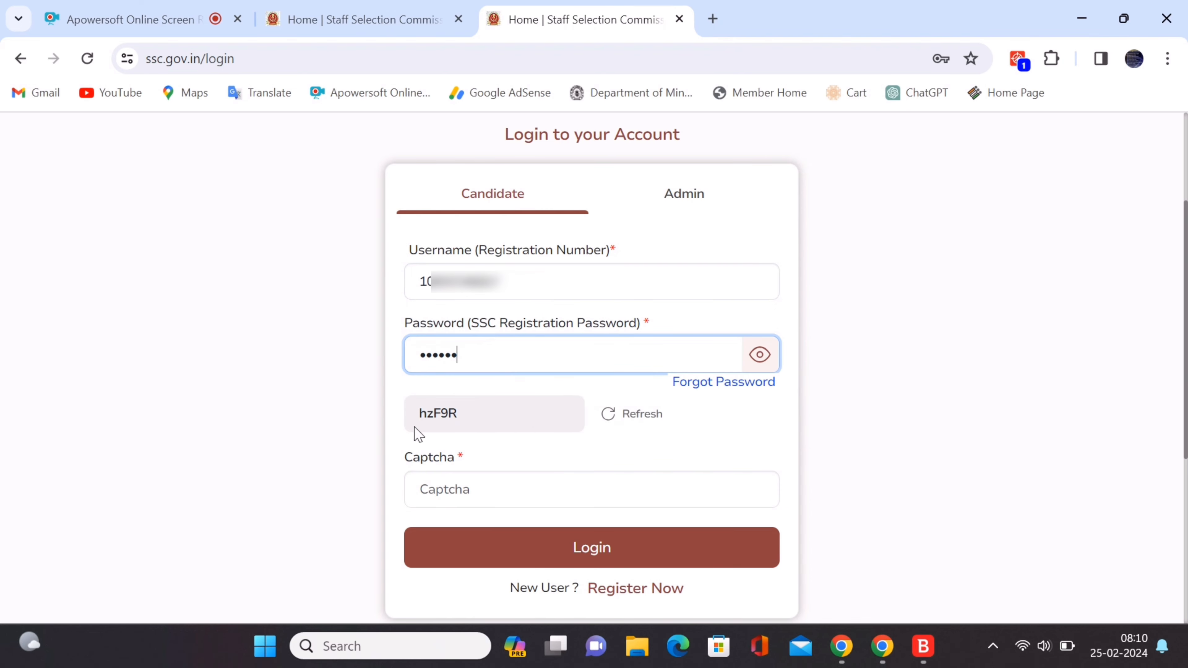
left_click(440, 489)
type("hzF9R")
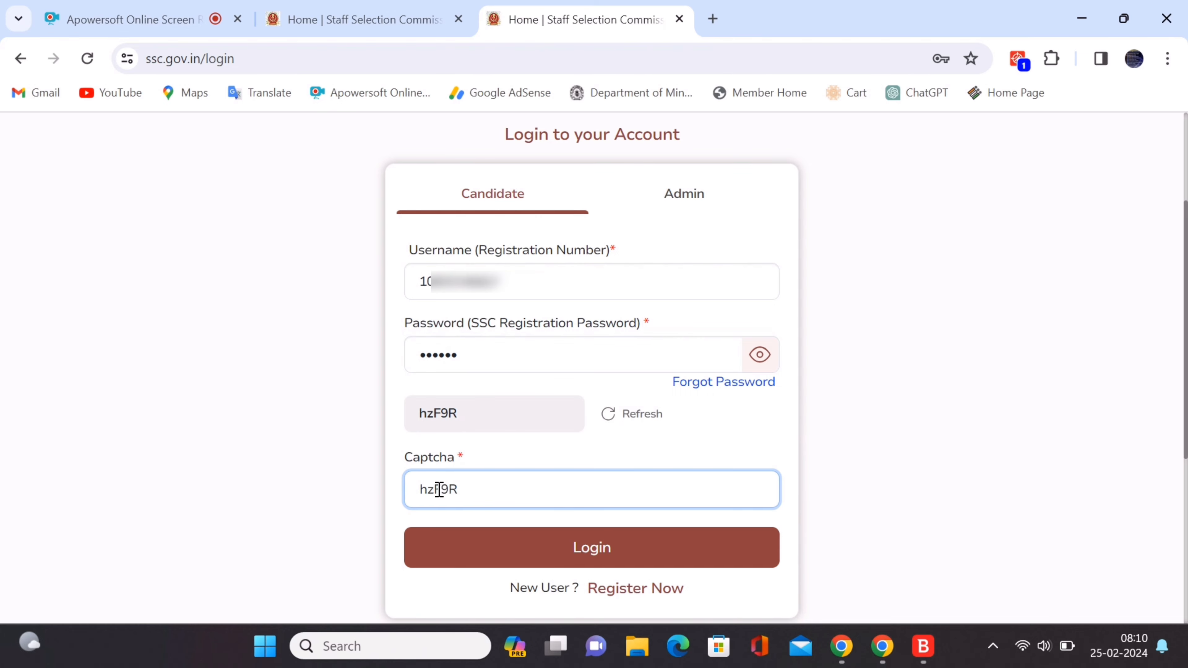
left_click(524, 548)
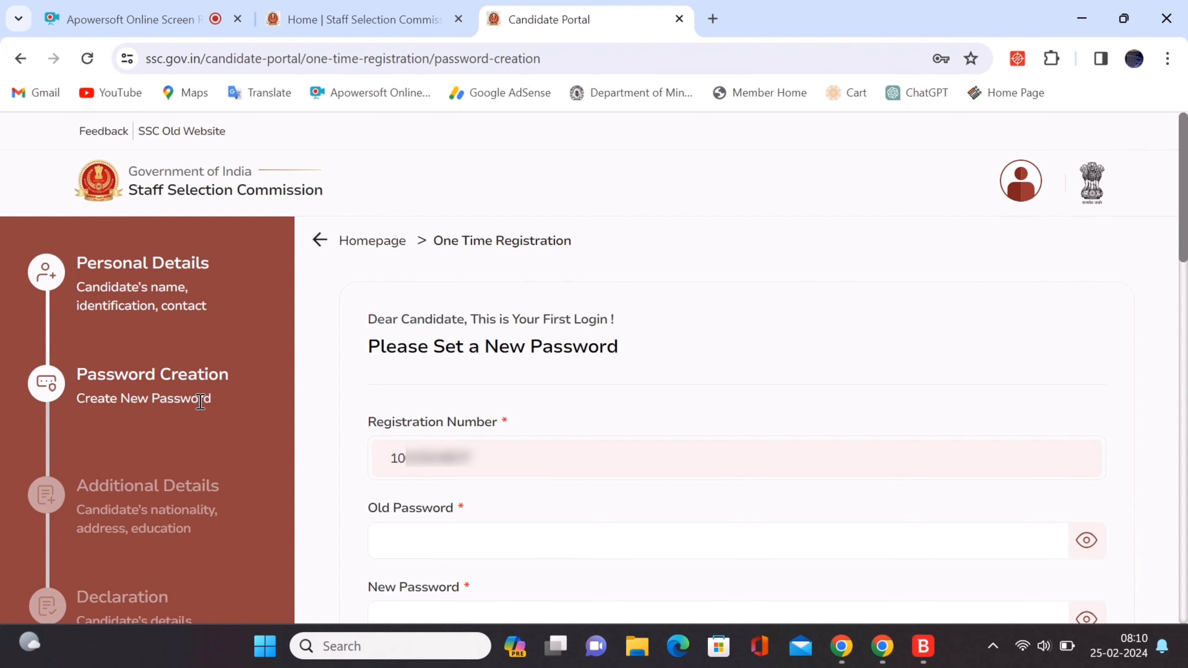
Enter the old password and a new password satisfying all five Note requirements.
scroll(435, 329, "down", 3)
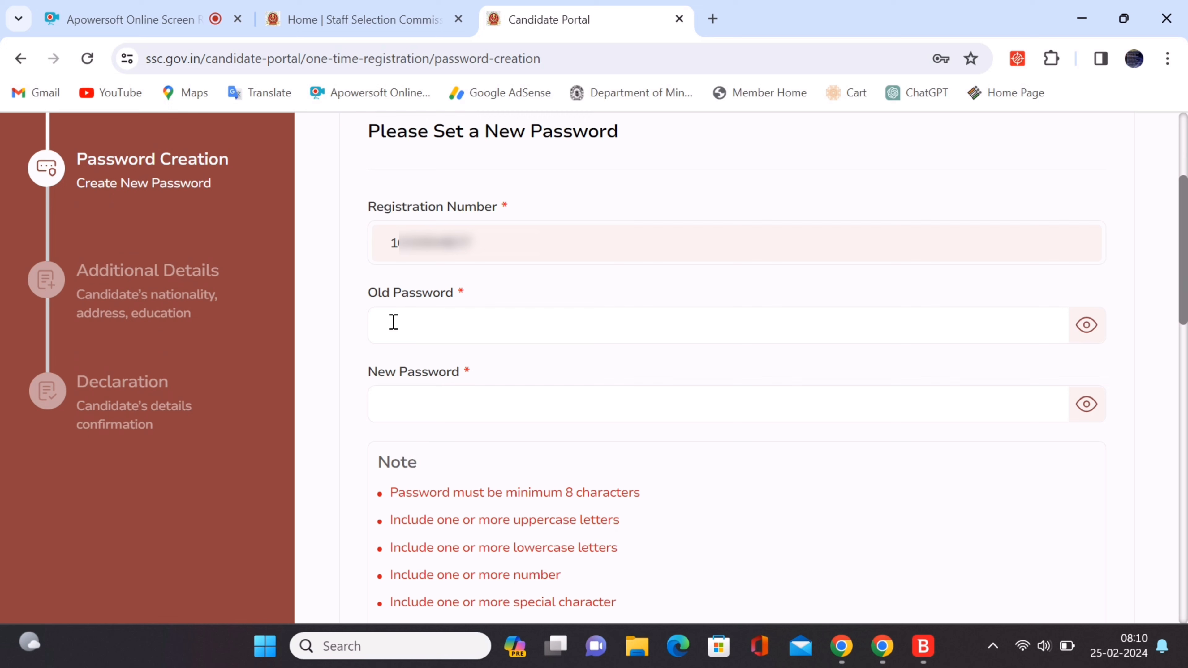
left_click(448, 329)
type("******")
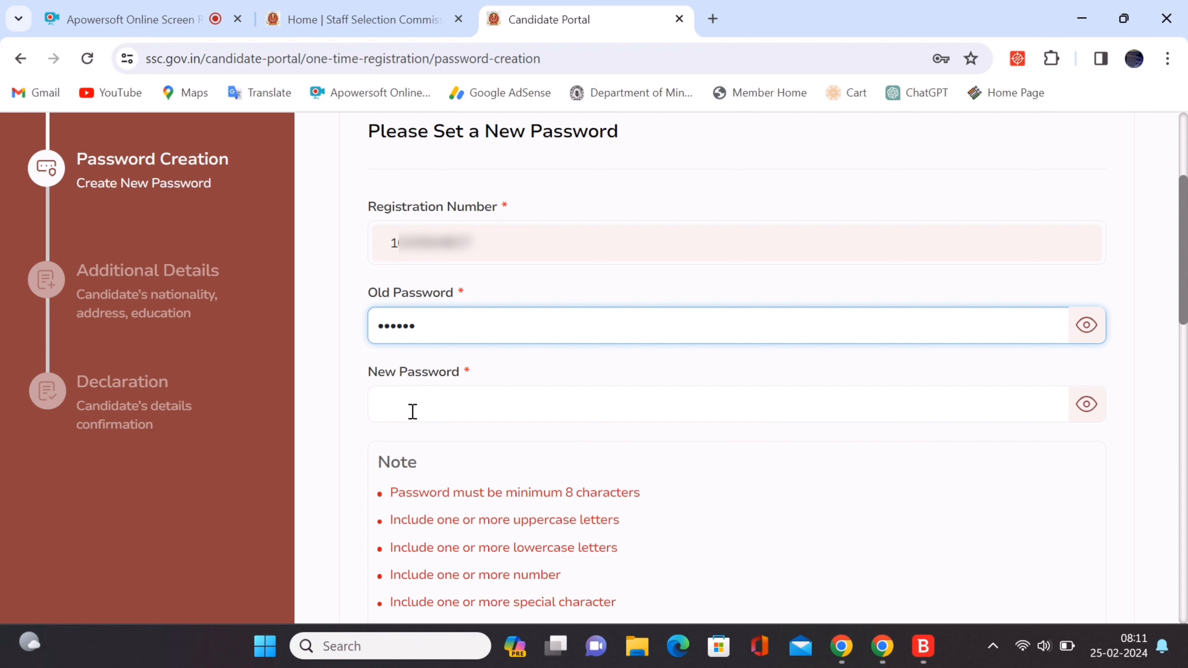
left_click(403, 409)
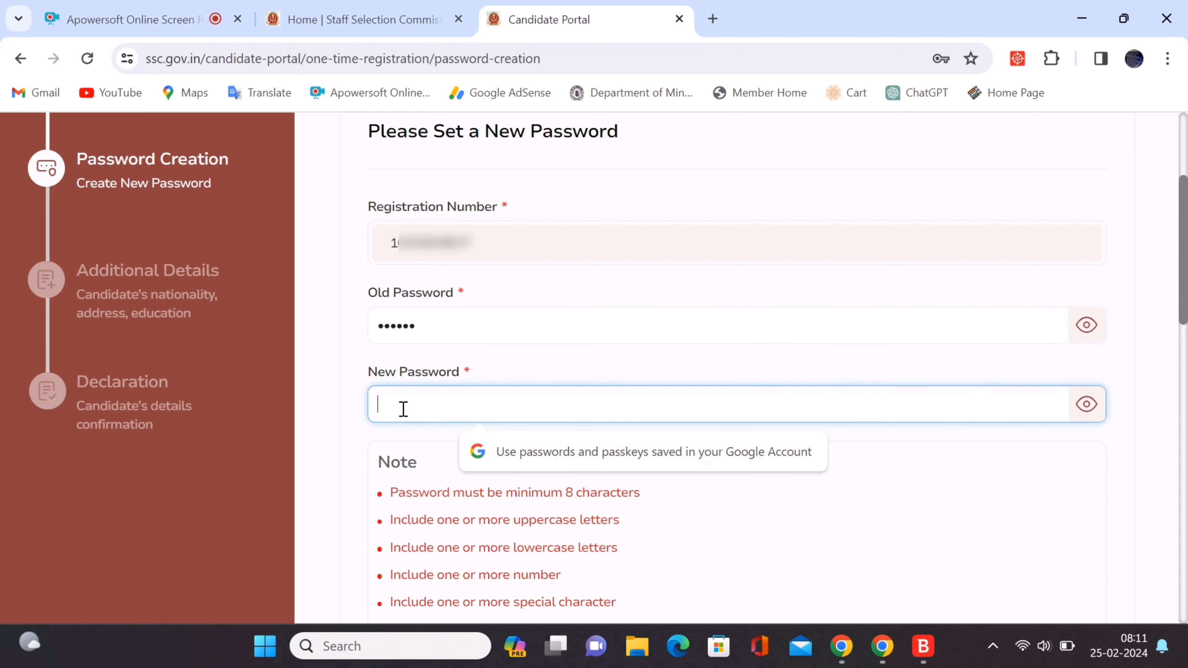
type("•••••••••••")
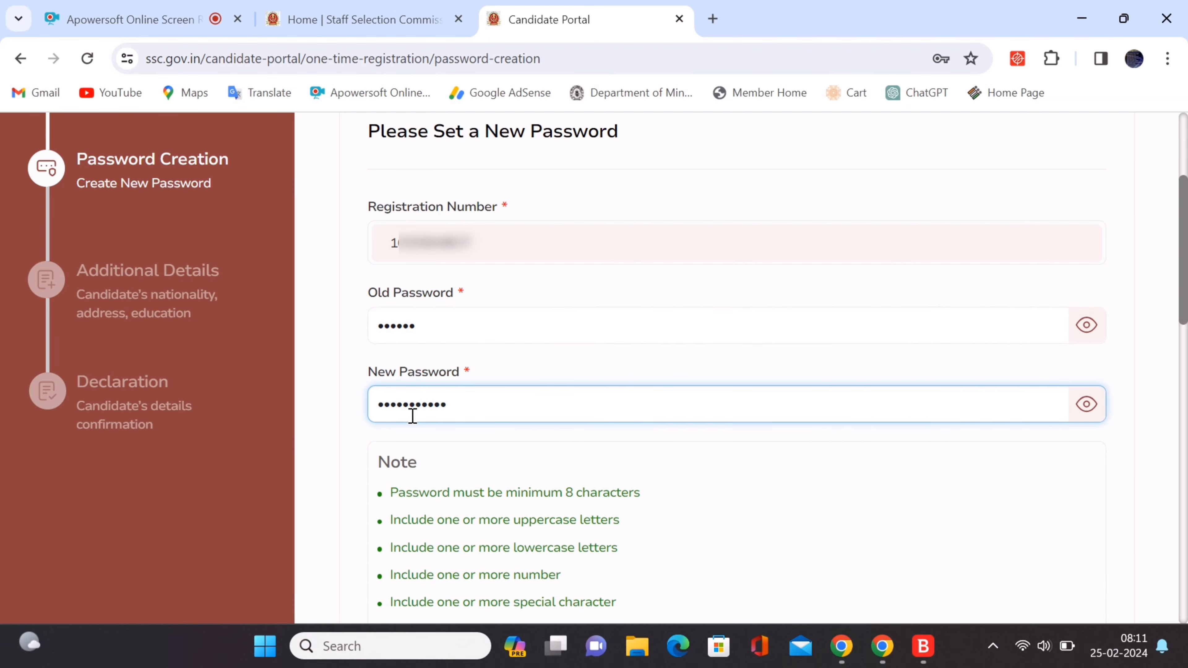
left_click(1165, 281)
left_click_drag(1183, 271, 1186, 412)
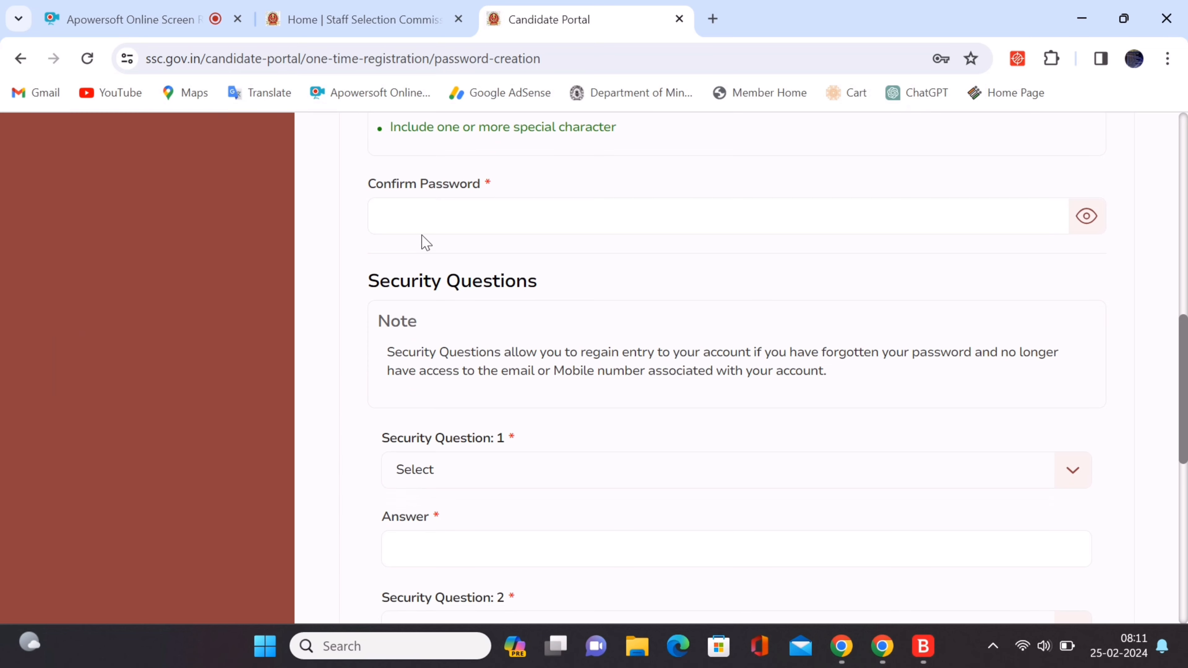
Re-enter the new password, answer the birth-city and mother's-maiden-name security questions, and save.
left_click(425, 215)
type("••••••••")
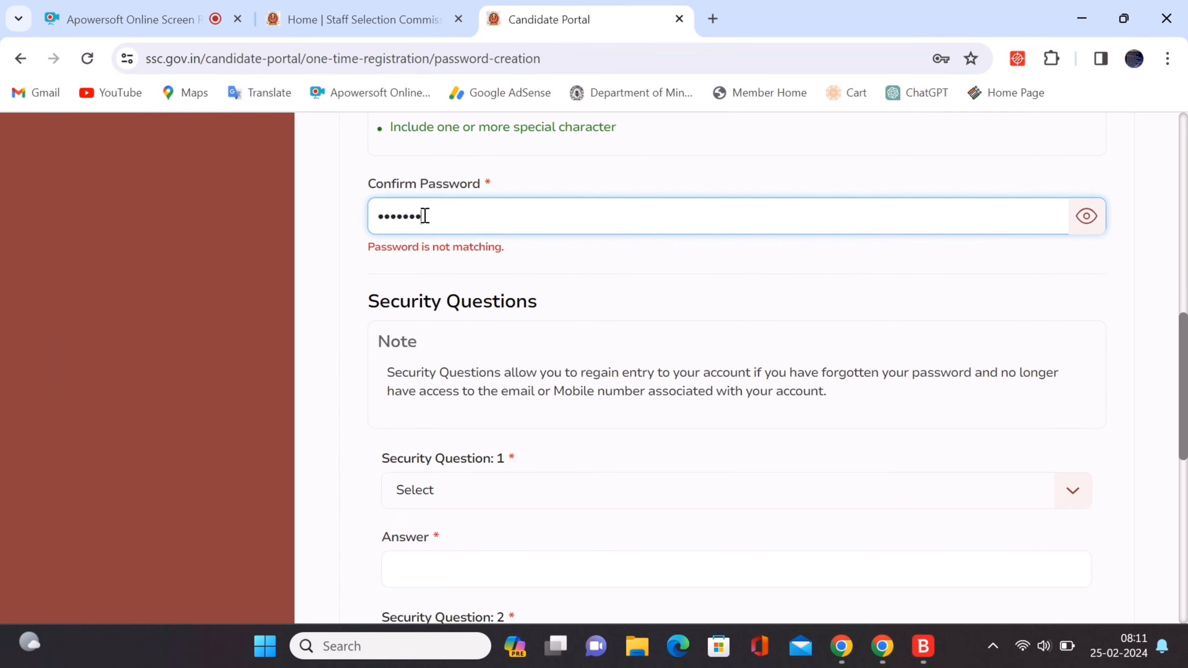
type("••••")
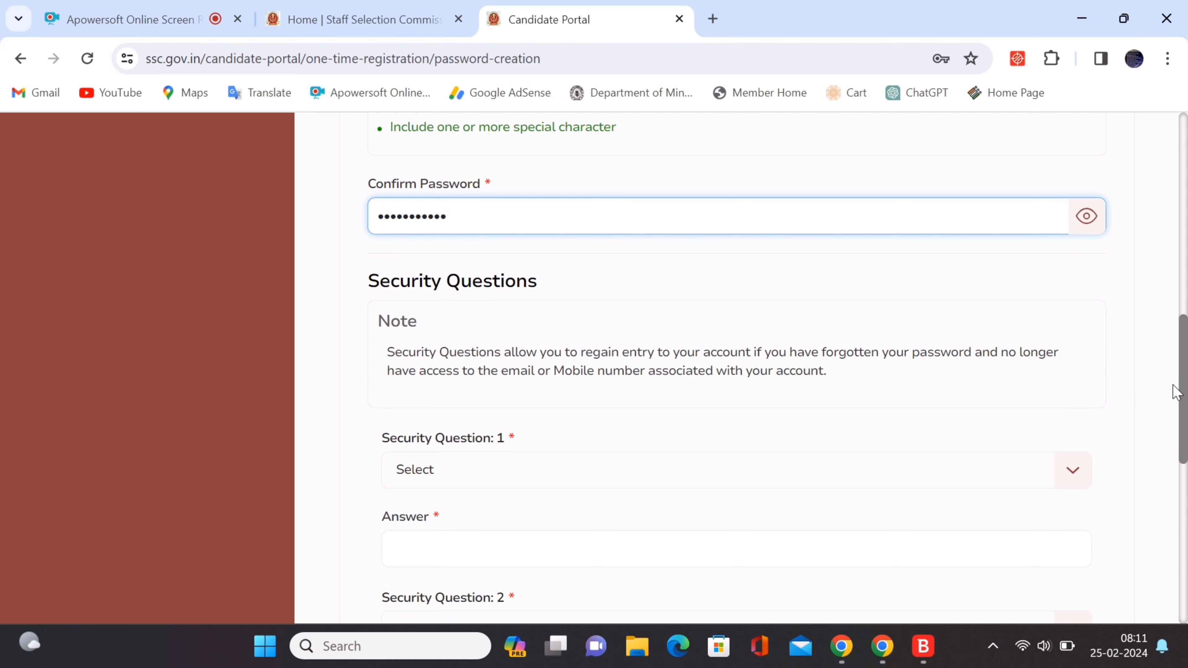
scroll(1186, 393, "down", 3)
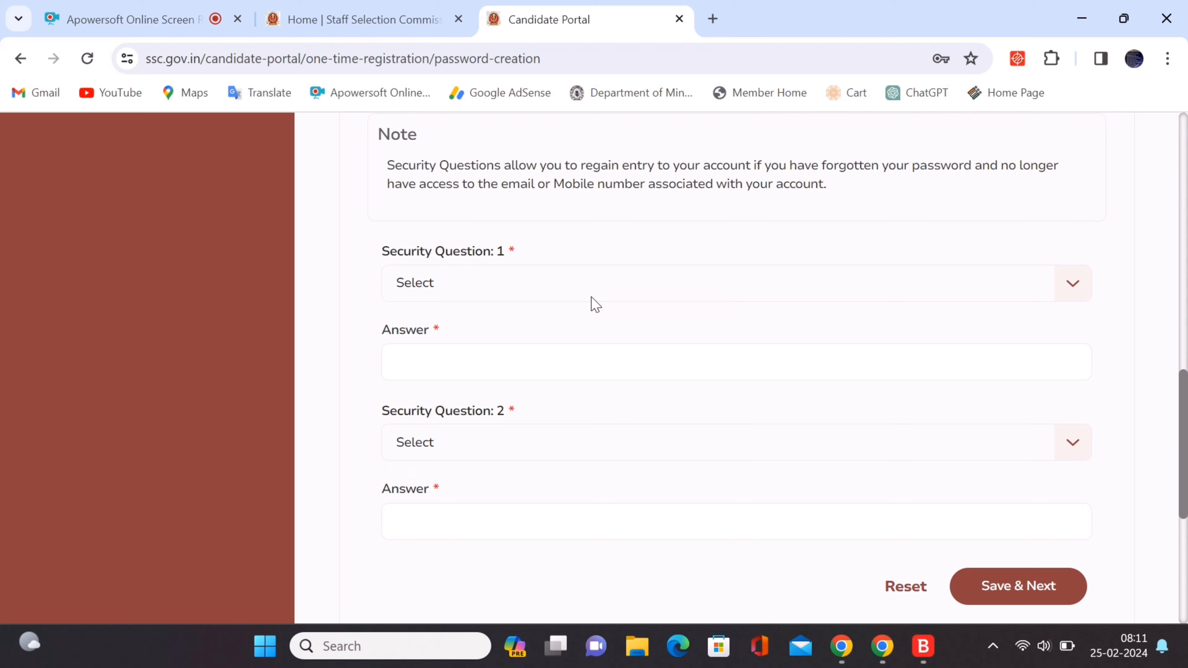
left_click(838, 298)
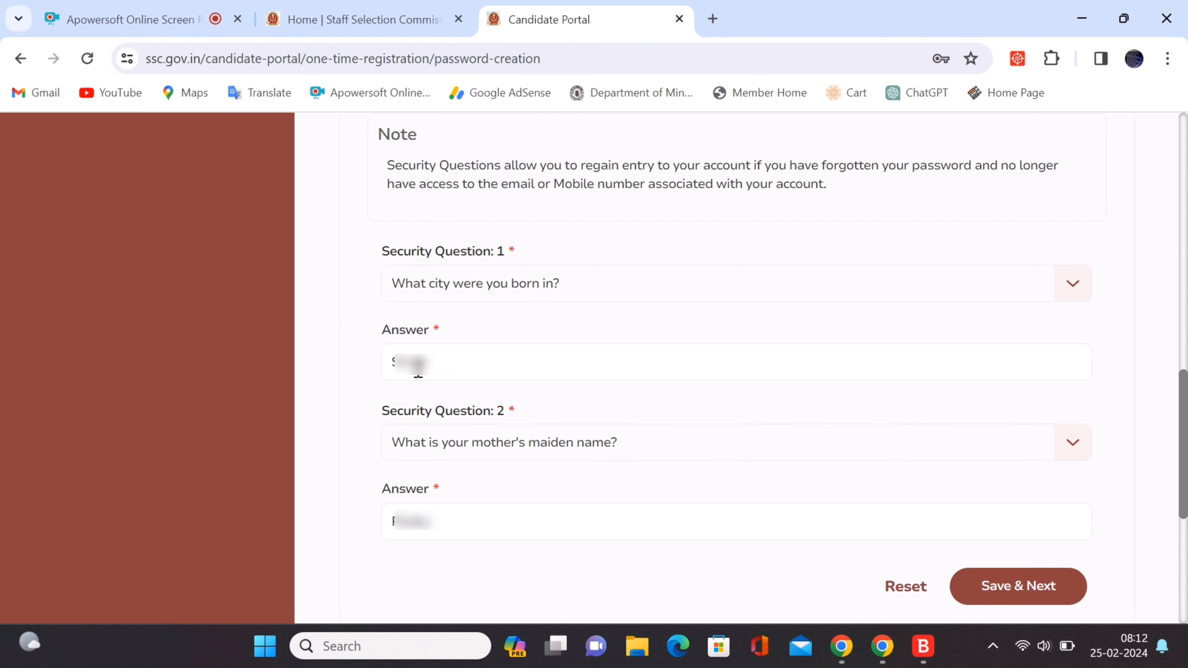
left_click(1024, 593)
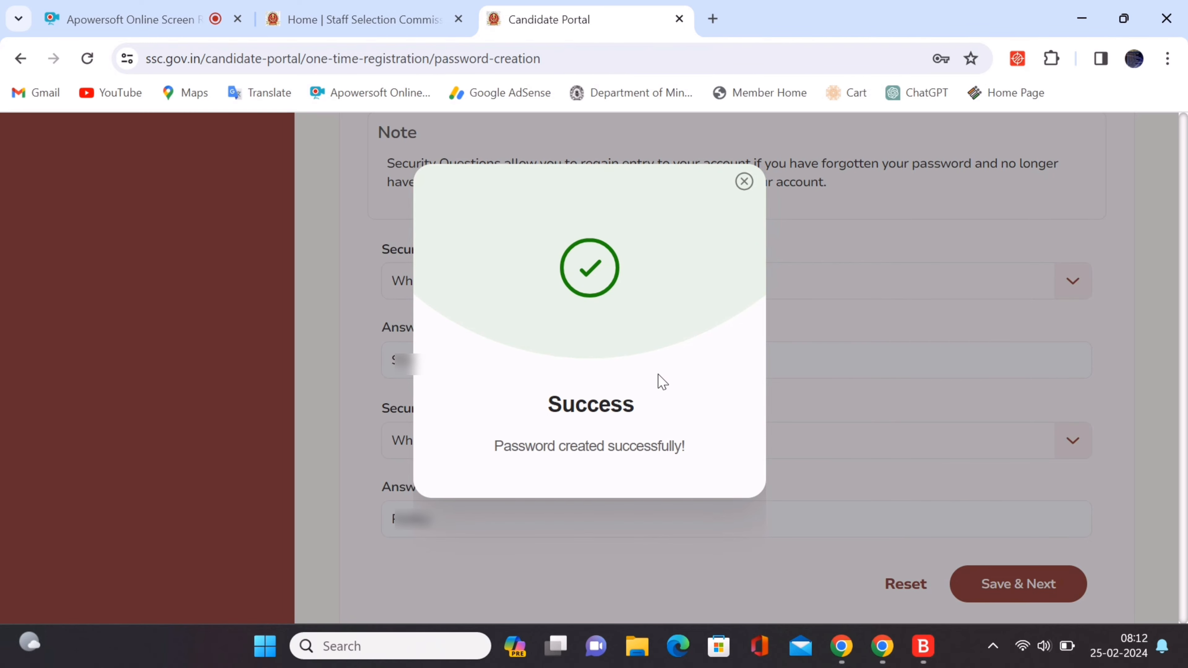
Dismiss the password-created message and let Chrome save the new password for sign-in.
left_click(742, 185)
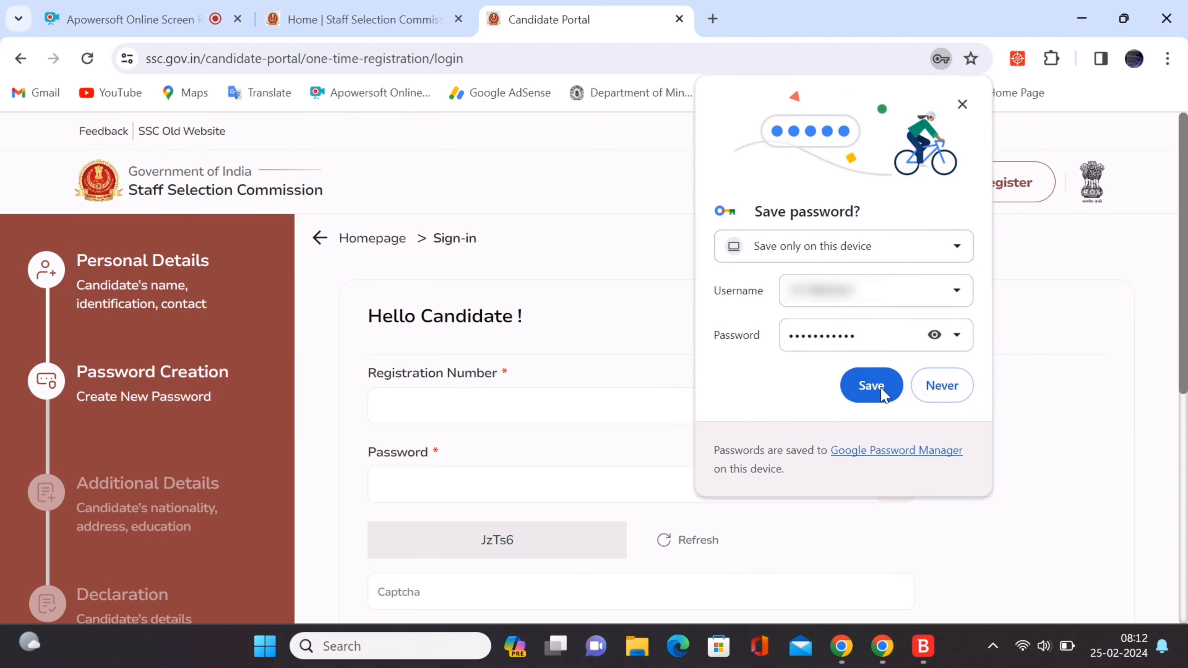
left_click(870, 386)
scroll(400, 286, "down", 2)
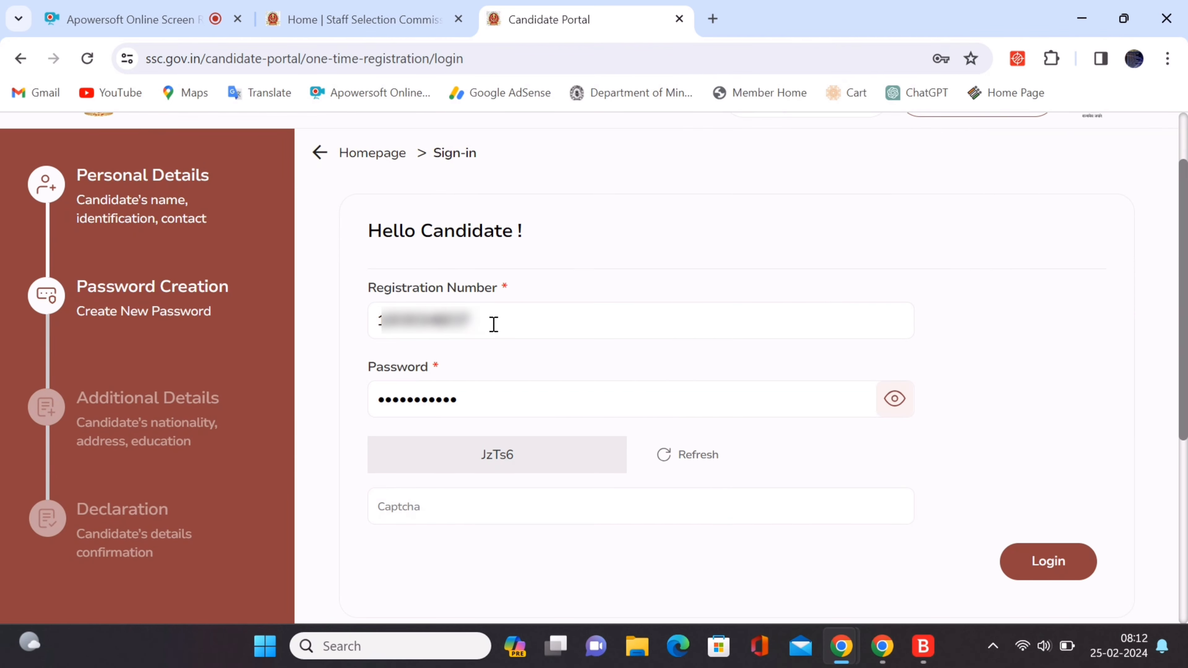
Enter the displayed captcha and log in with the new password.
left_click(444, 513)
type("J")
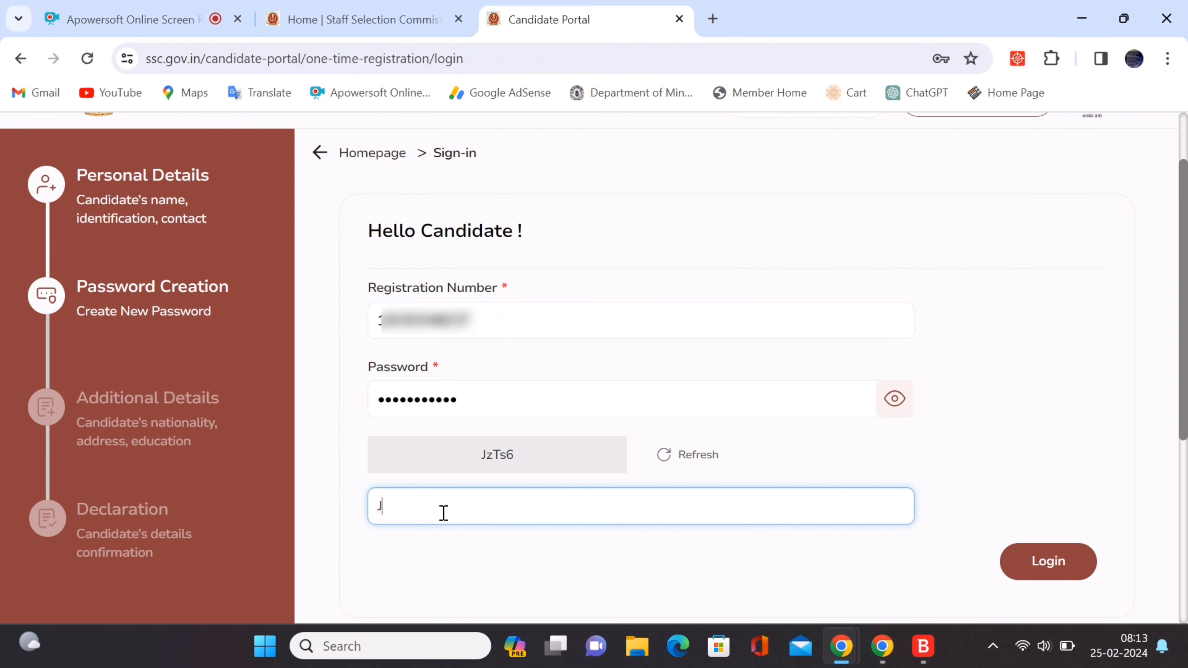
type("zTs6")
left_click(1050, 563)
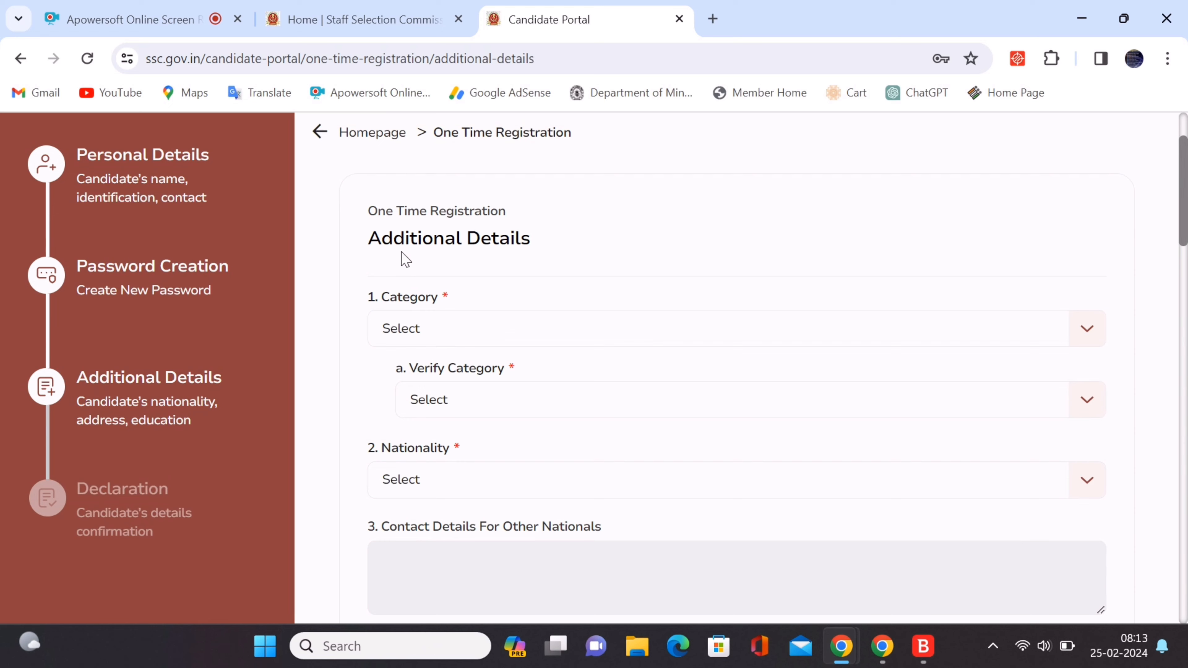
Set Category and Verify Category to OBC.
left_click(470, 336)
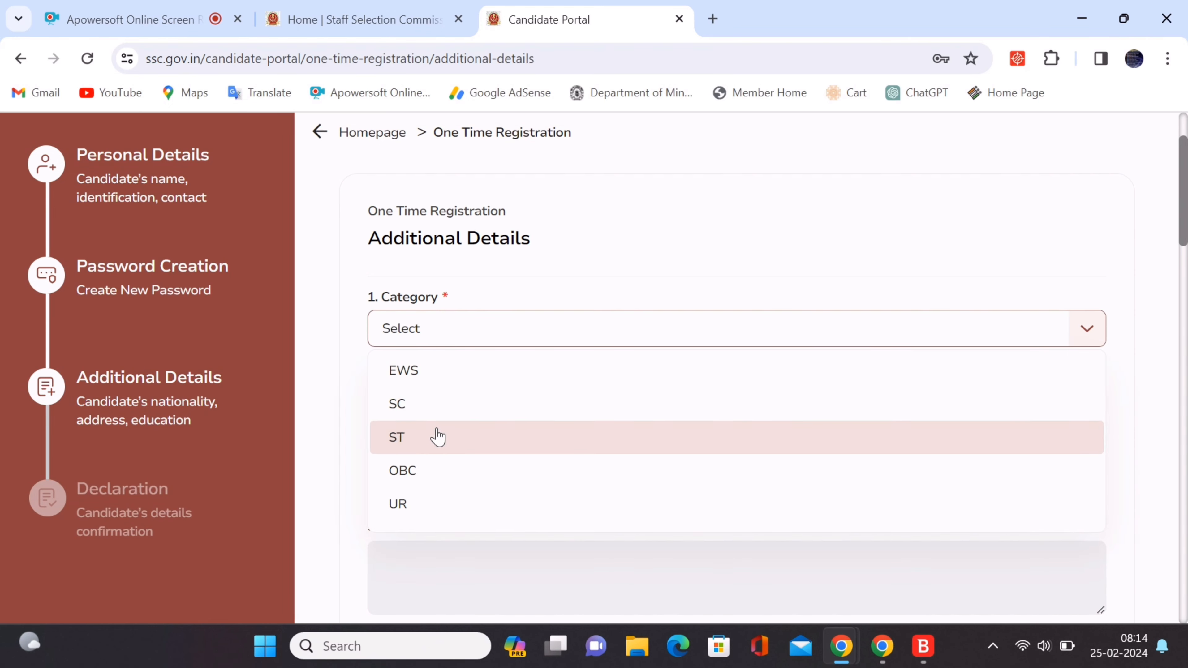
left_click(427, 471)
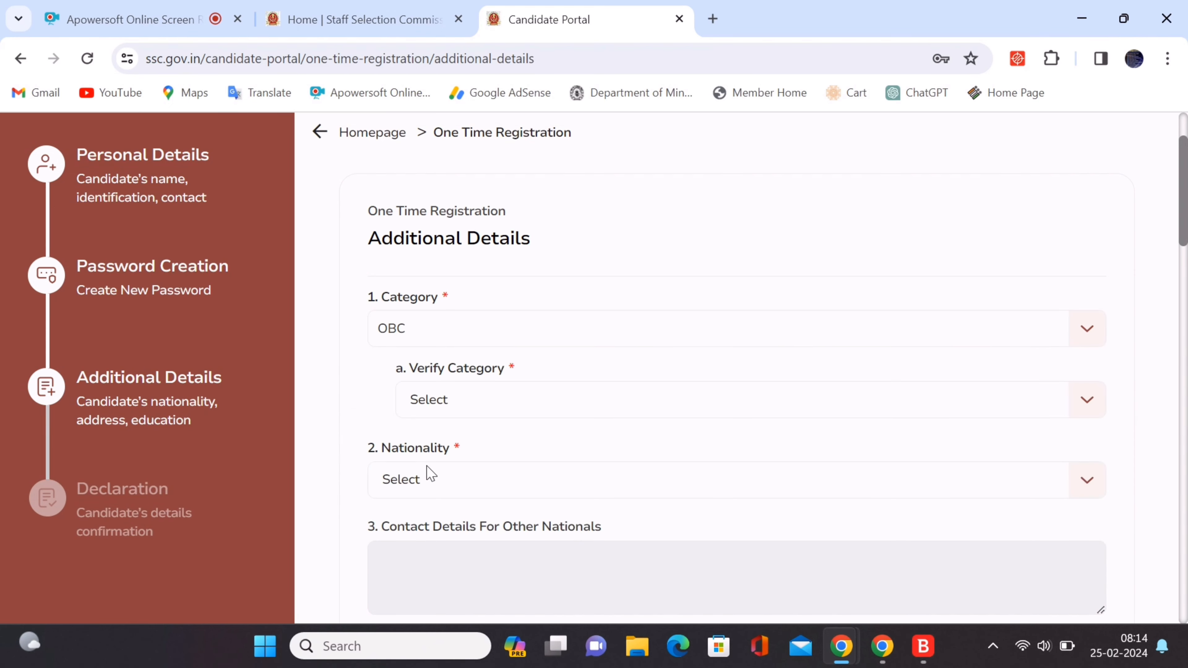
left_click(440, 396)
left_click(433, 543)
scroll(737, 374, "down", 4)
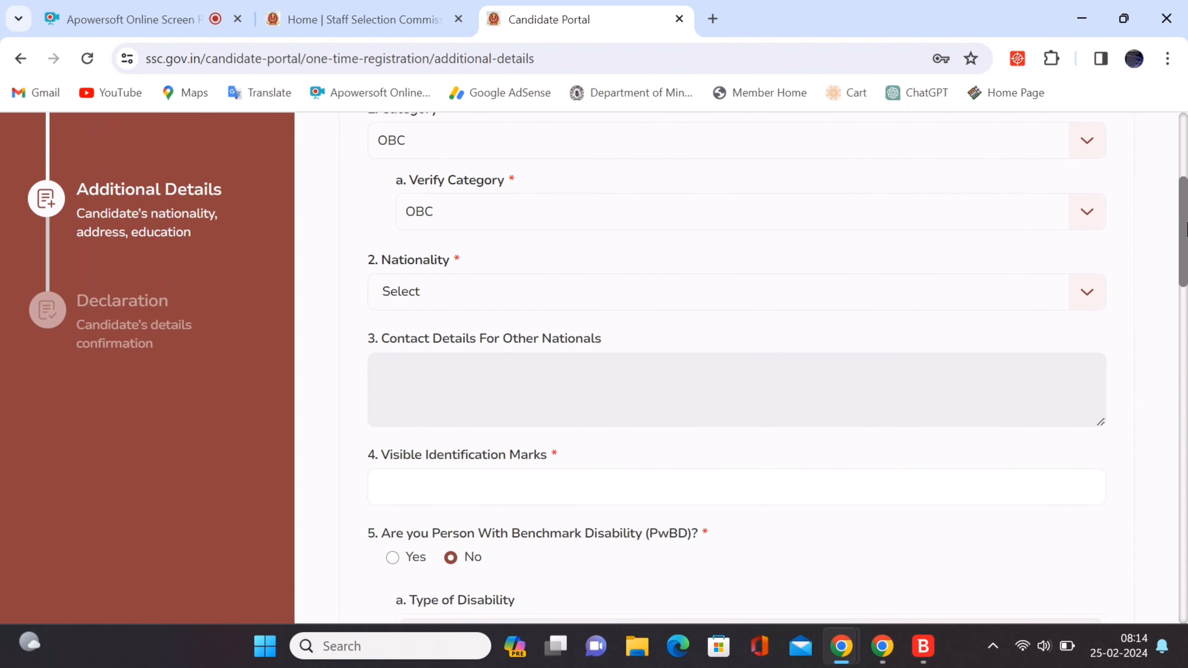
Choose Citizen Of India nationality and enter identification mark 'CUT MARK ON RIGHT HAND THUMB'.
left_click(443, 288)
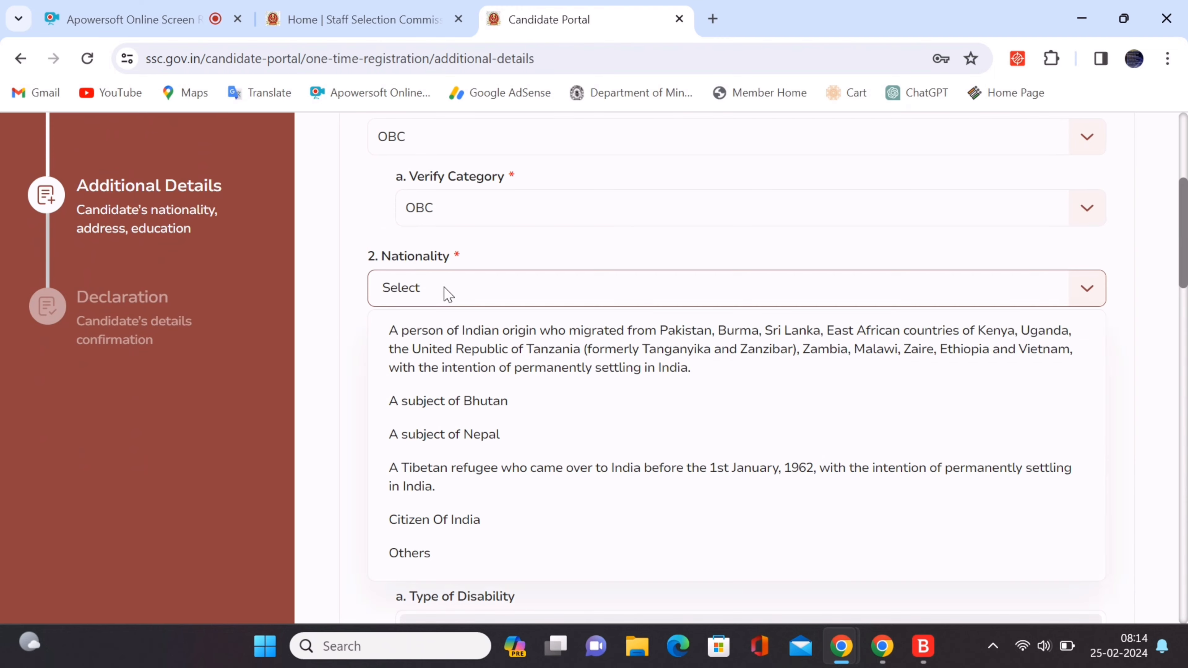
left_click(437, 521)
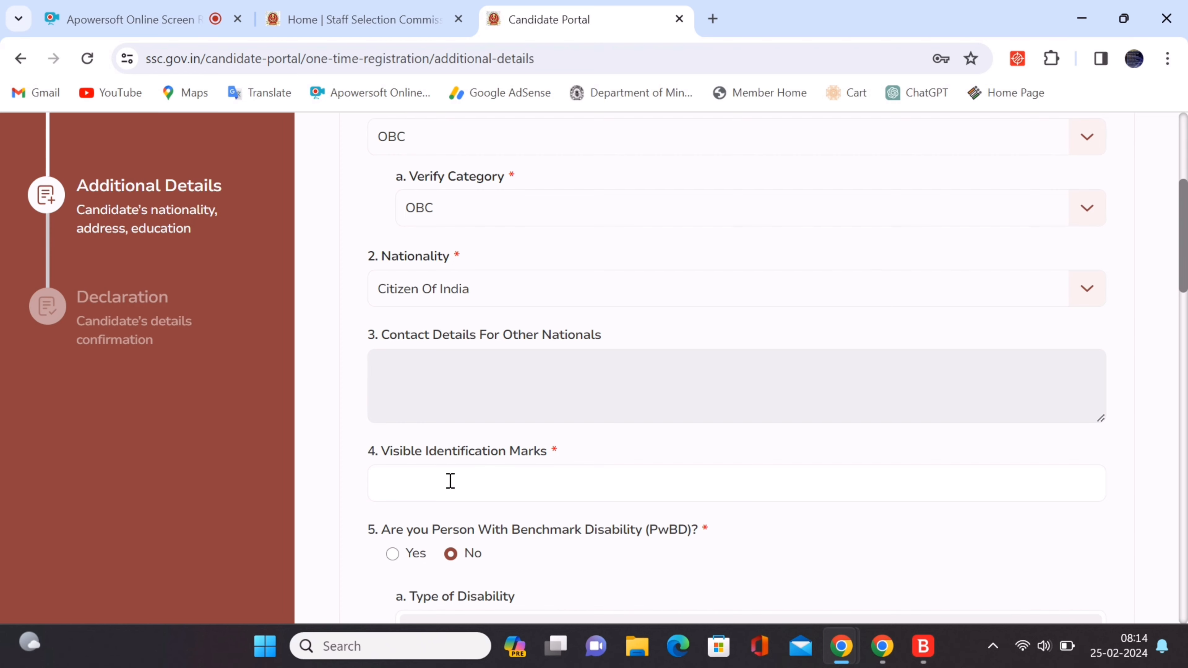
left_click(456, 498)
type("CUT MARK ON RIGHT HAND THUMB")
scroll(869, 564, "down", 1)
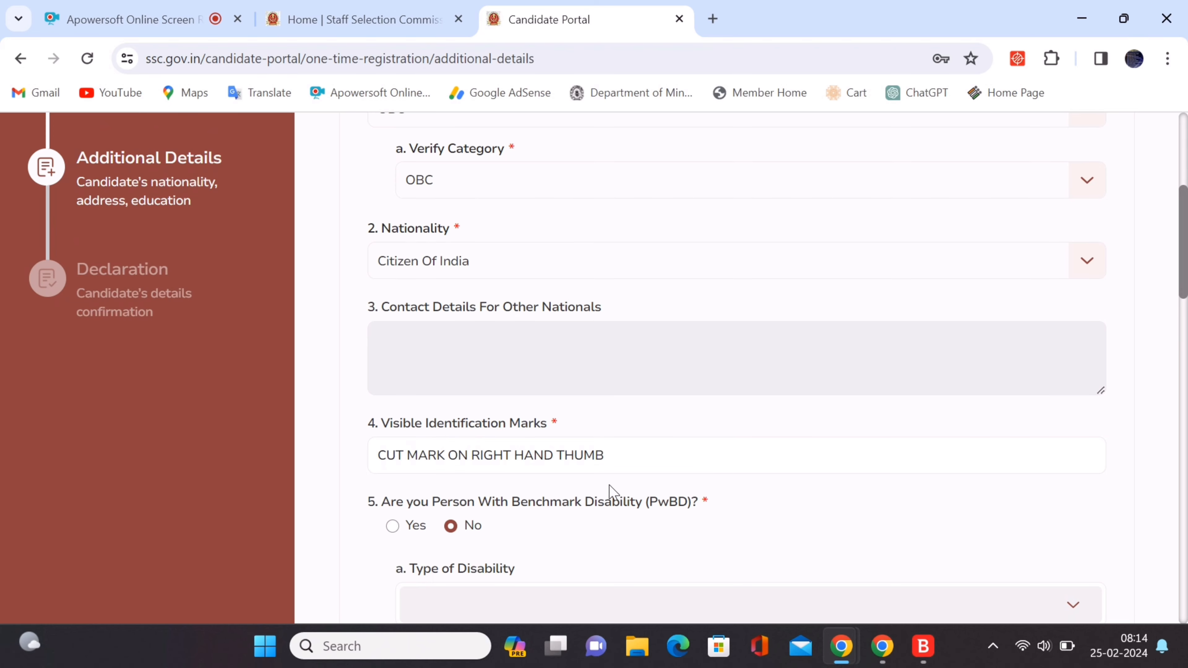
scroll(1186, 244, "down", 4)
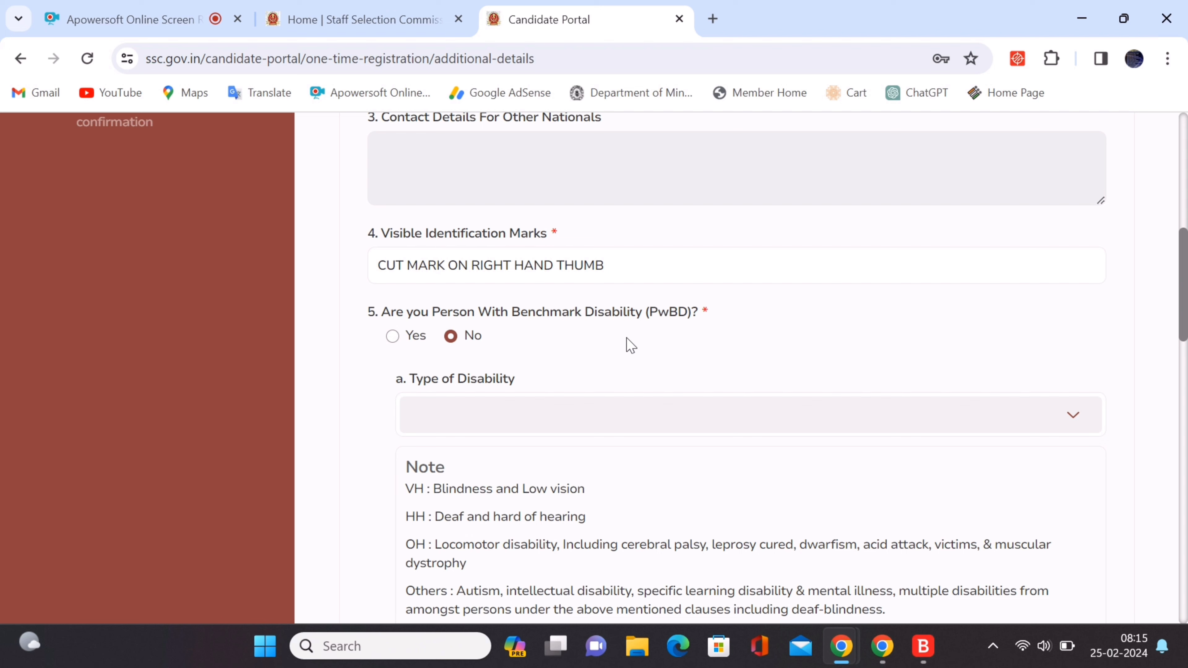
left_click(392, 336)
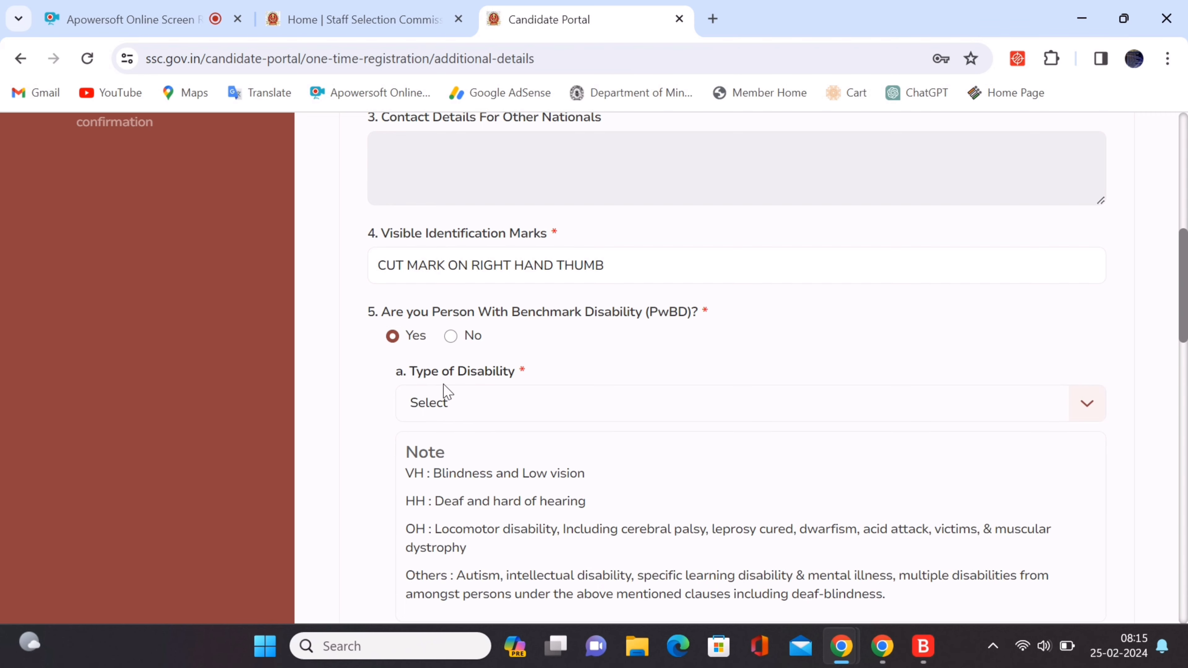
left_click(469, 408)
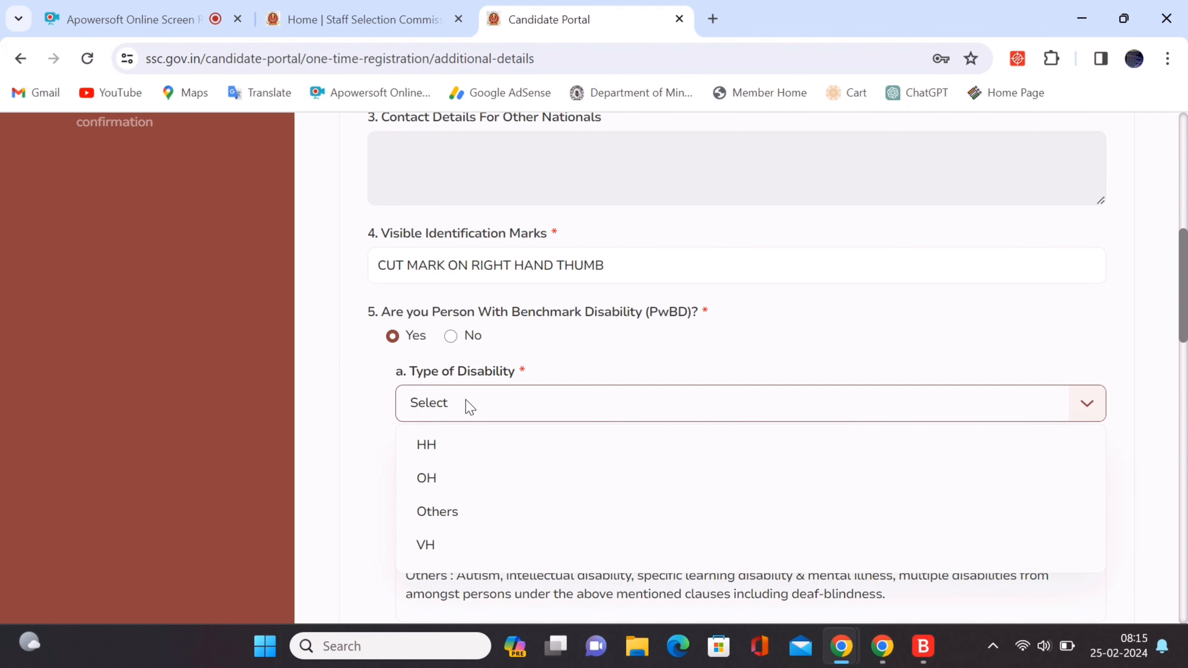
left_click(469, 406)
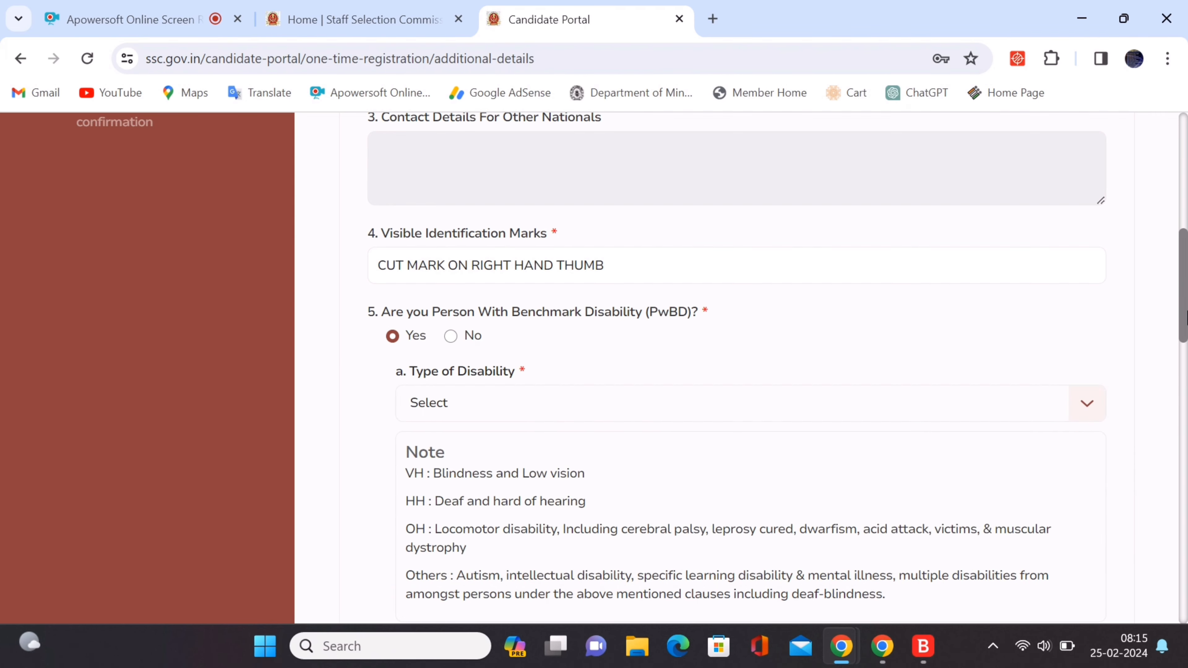
scroll(1186, 346, "down", 3)
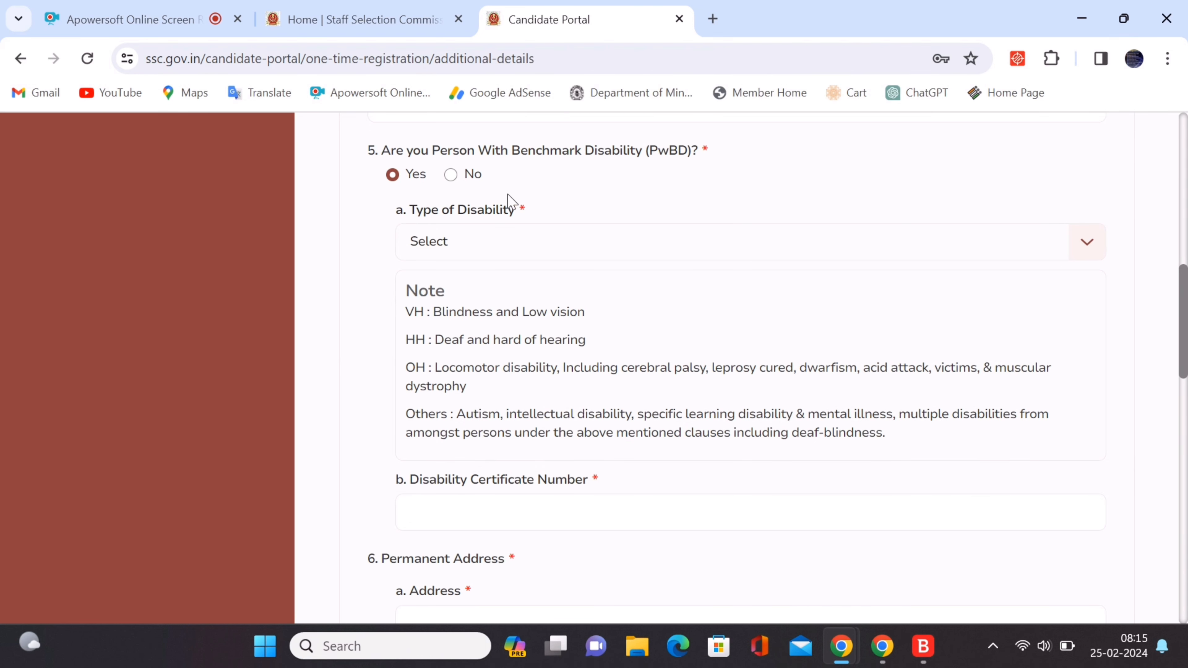
left_click(452, 177)
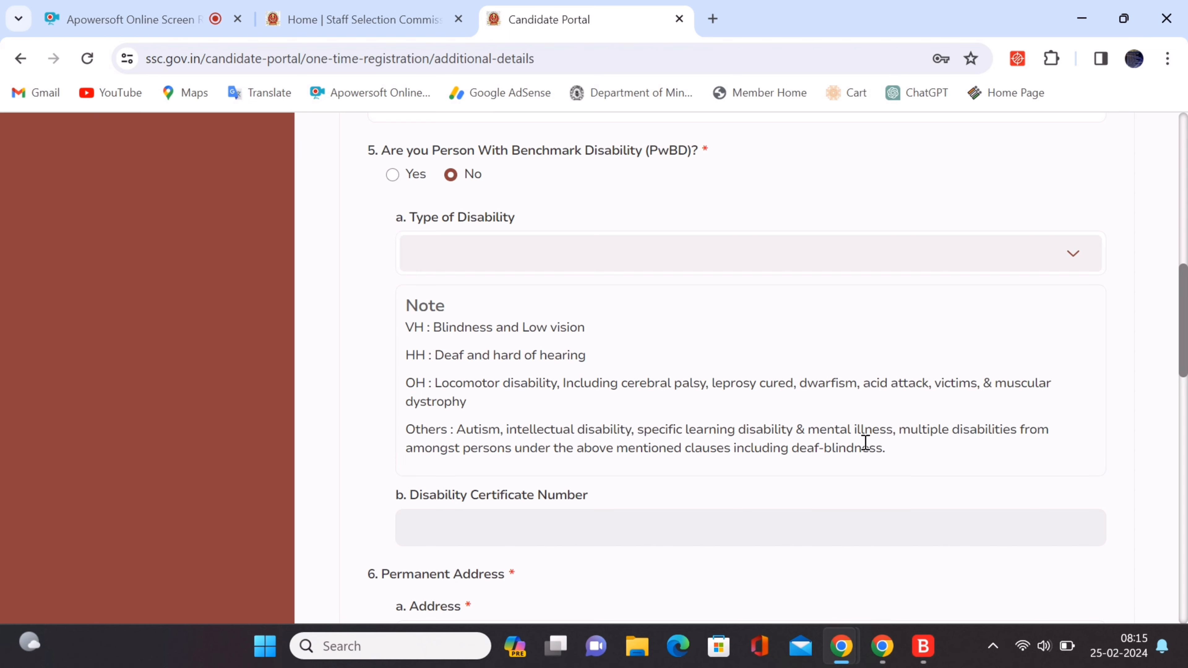
scroll(491, 276, "down", 5)
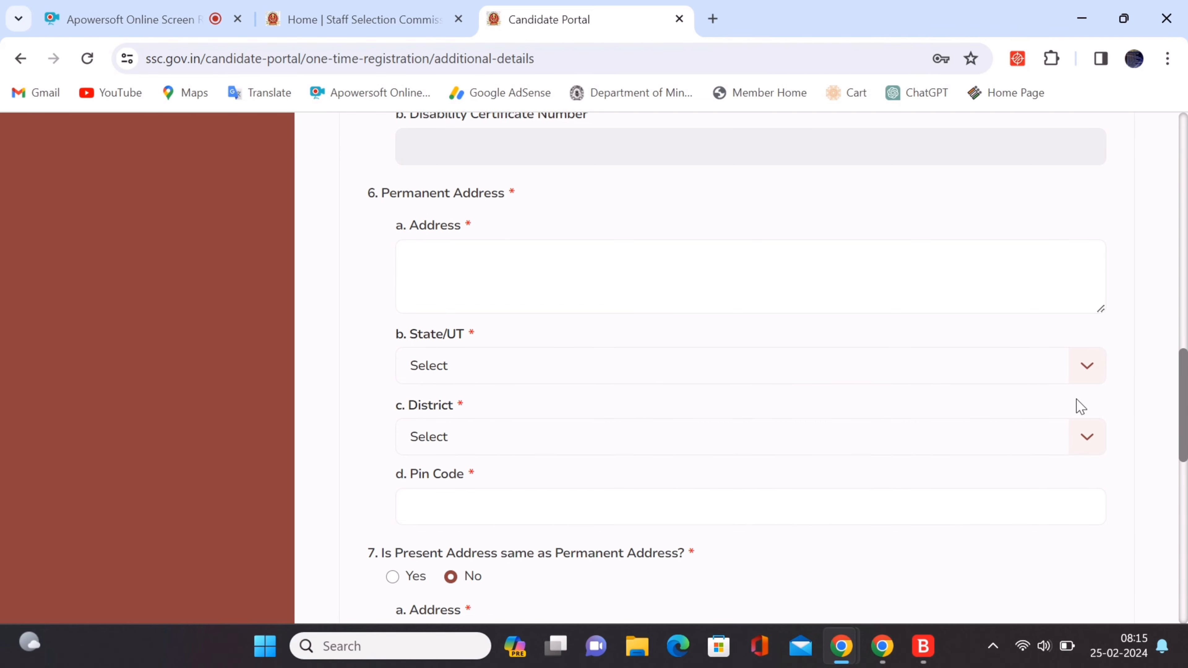
Answer No to present address being the same as permanent address.
scroll(1186, 466, "down", 5)
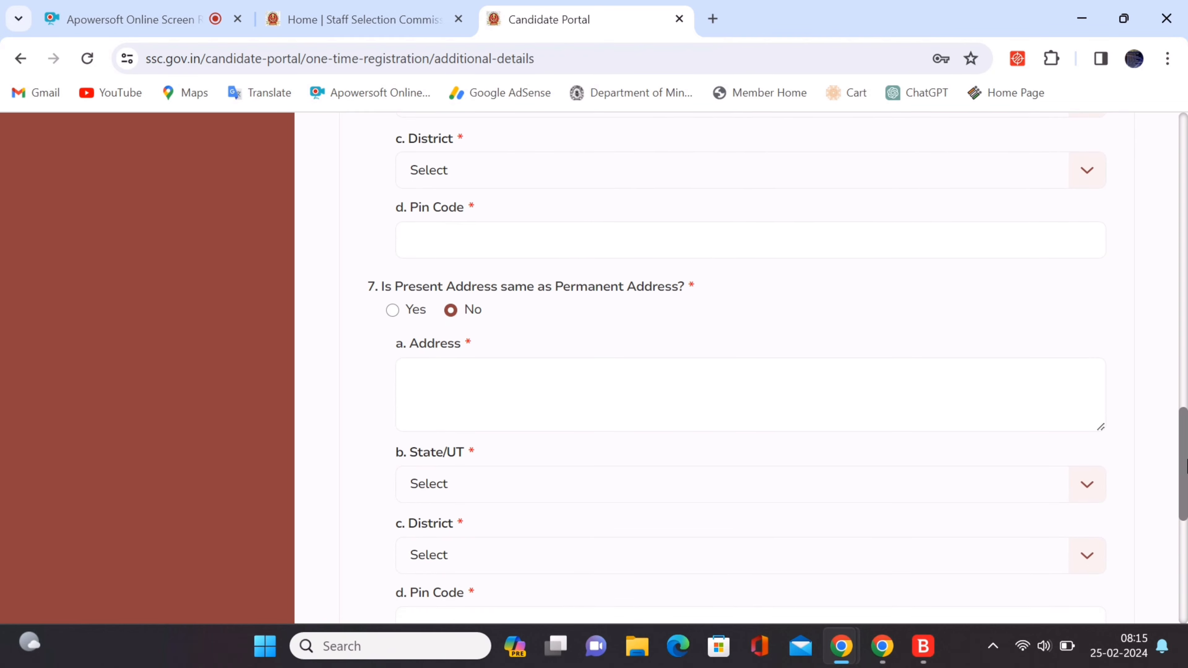
left_click_drag(1186, 464, 1185, 477)
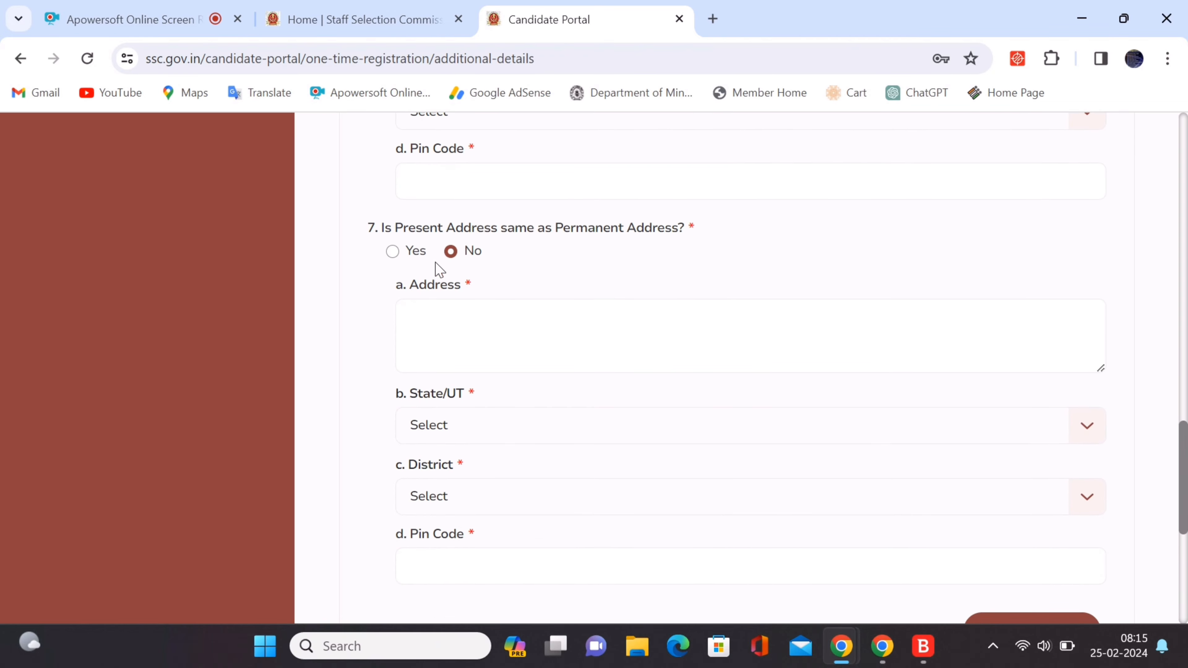
left_click(393, 252)
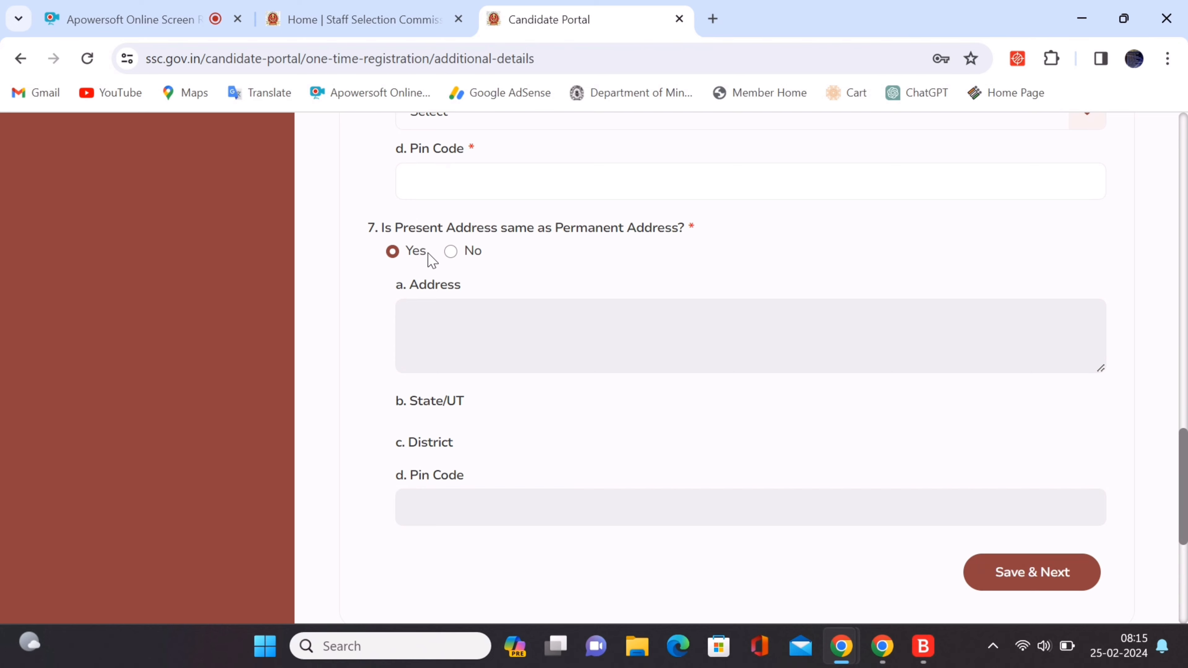
left_click(451, 253)
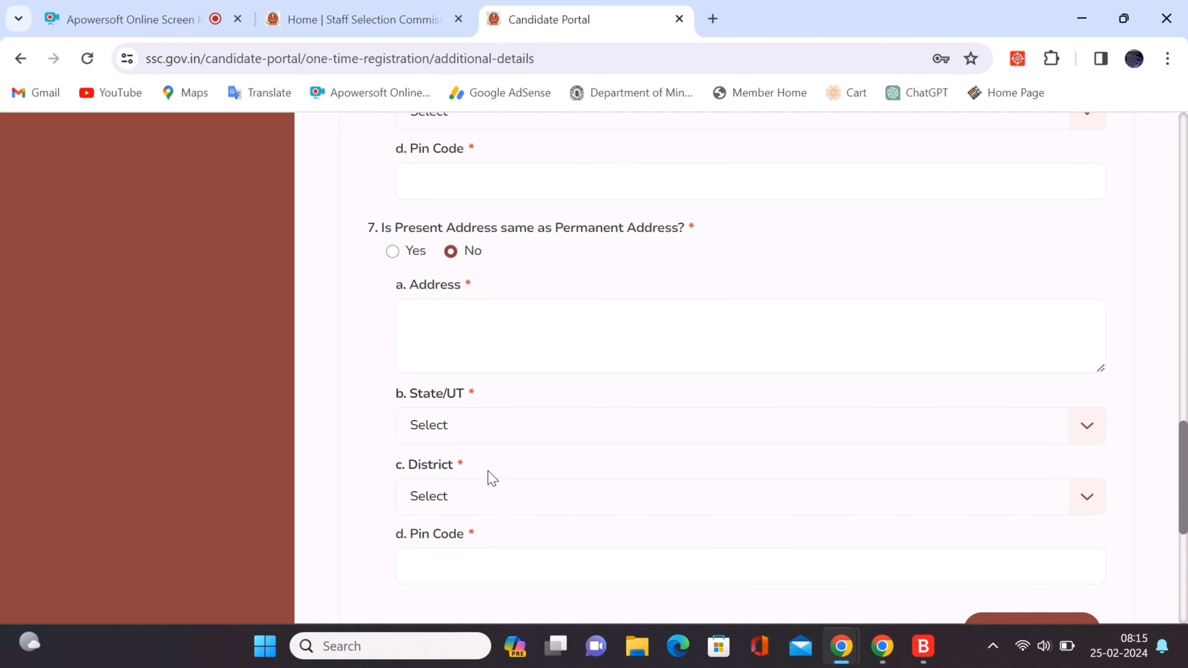
Save the additional details and dismiss the success message.
left_click_drag(1187, 496, 1187, 526)
left_click_drag(1187, 448, 1187, 502)
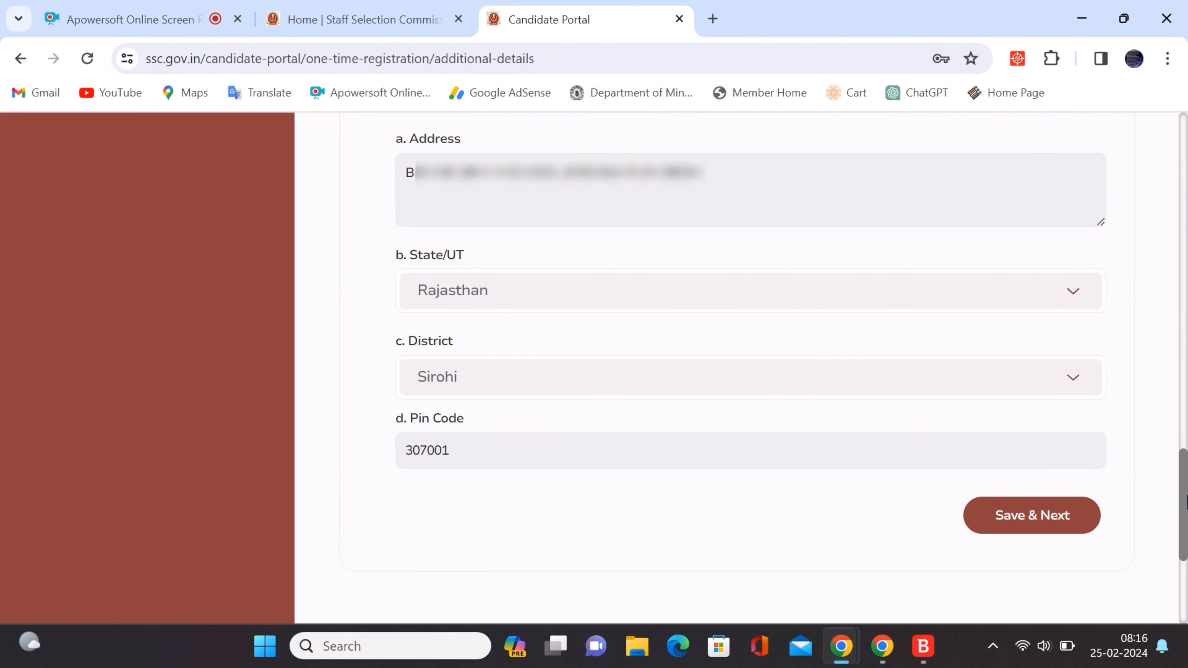
left_click(1027, 517)
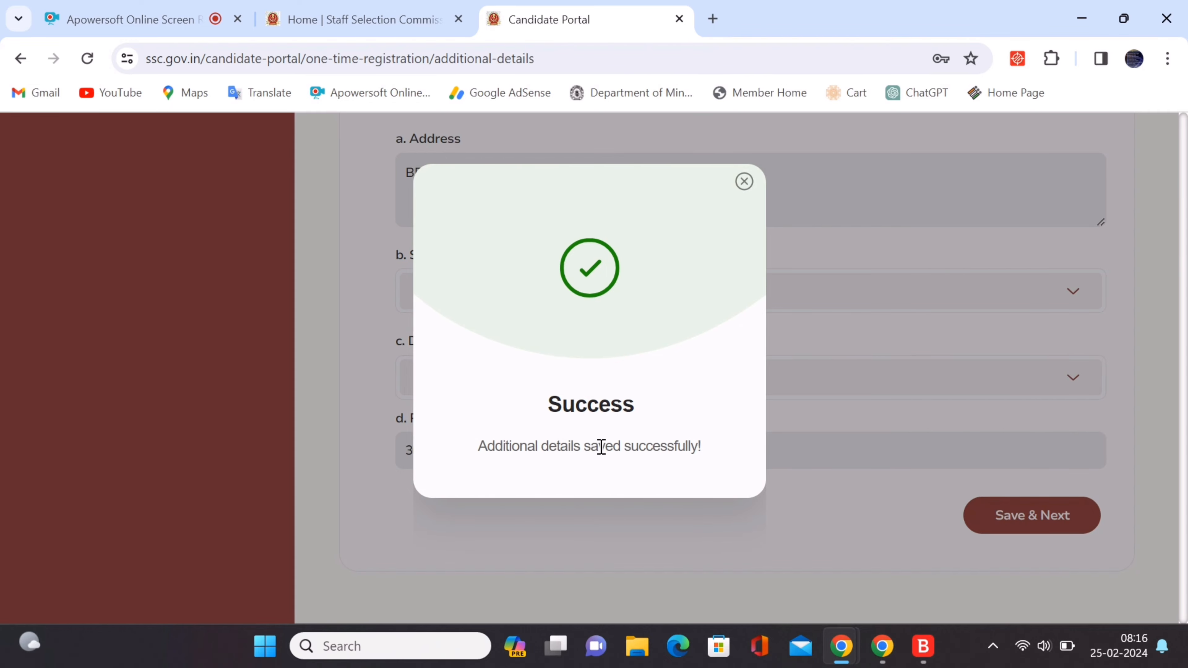
left_click(741, 187)
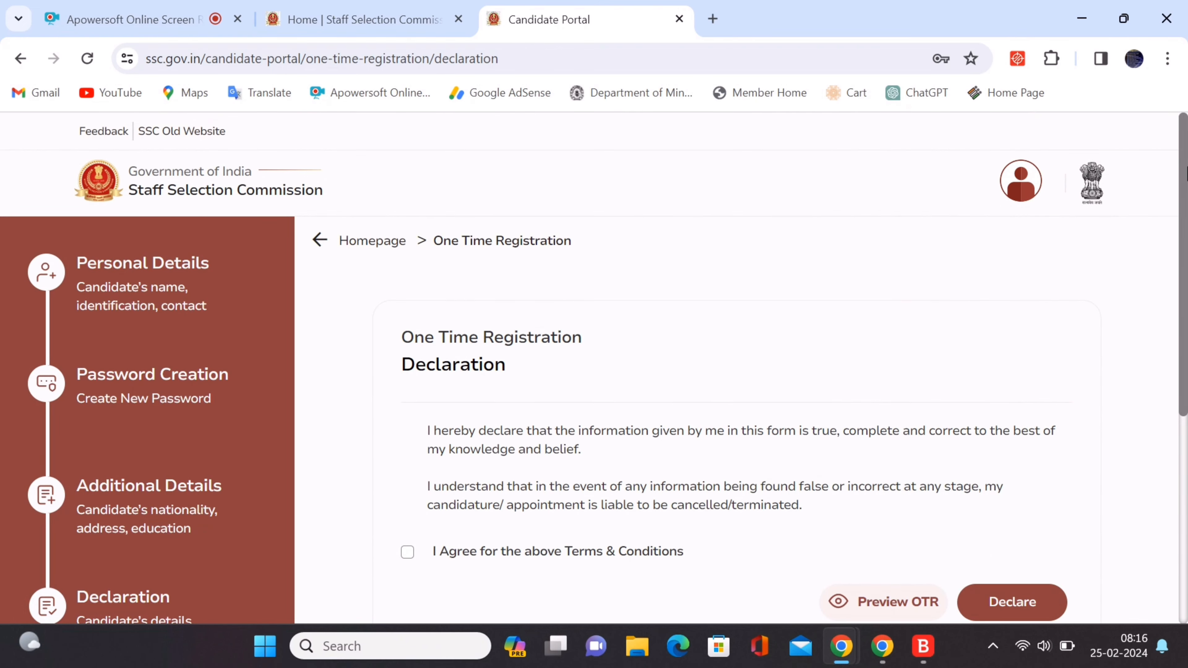
Tick 'I Agree for the above Terms & Conditions' on the declaration page.
scroll(1185, 173, "down", 2)
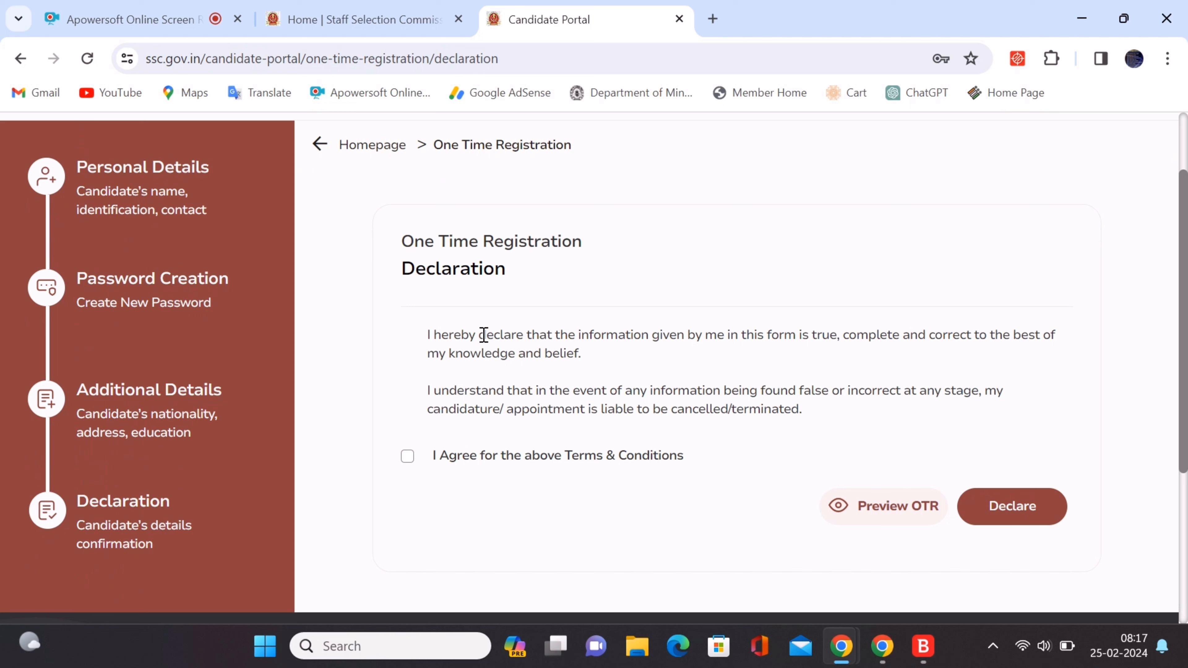
left_click(408, 456)
left_click(906, 514)
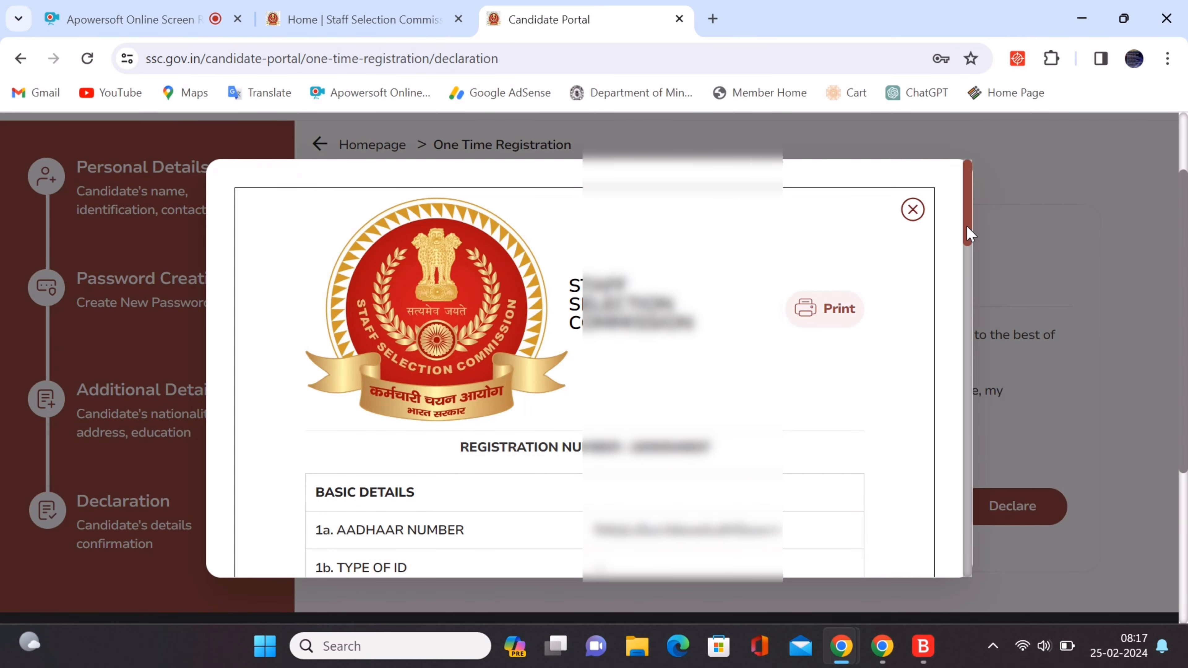
mouse_move(967, 226)
left_mouse_down()
mouse_move(976, 312)
mouse_move(947, 582)
mouse_move(957, 220)
left_mouse_up()
Close the registration preview and submit the declaration with Declare.
left_click(913, 210)
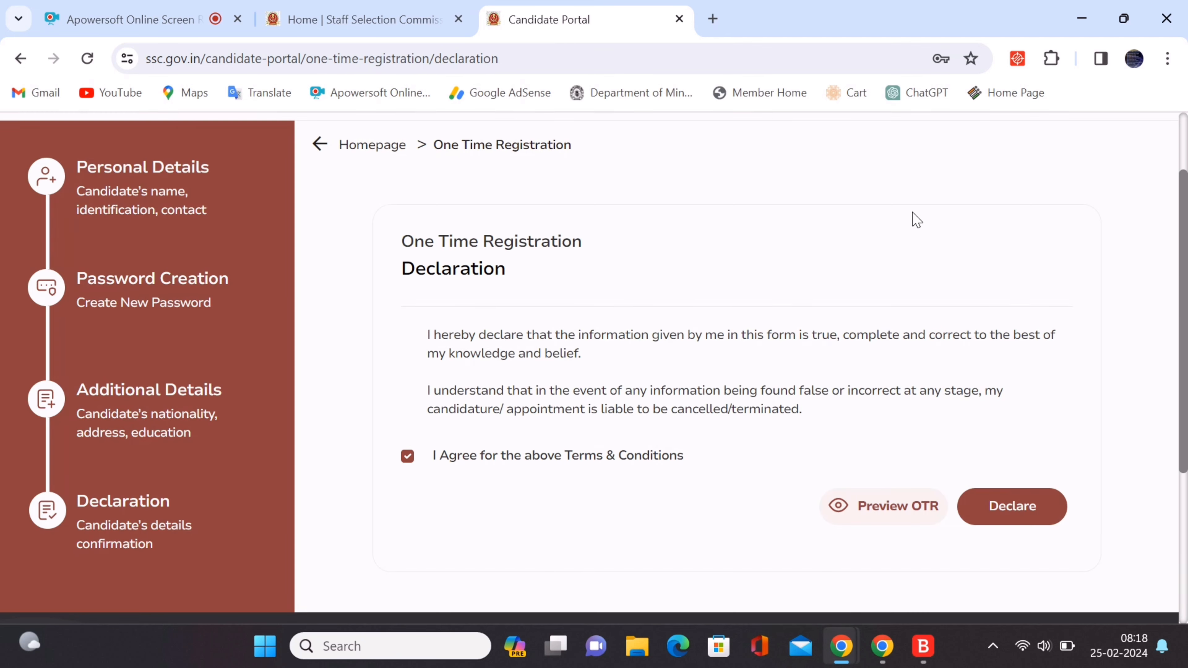
left_click(1001, 513)
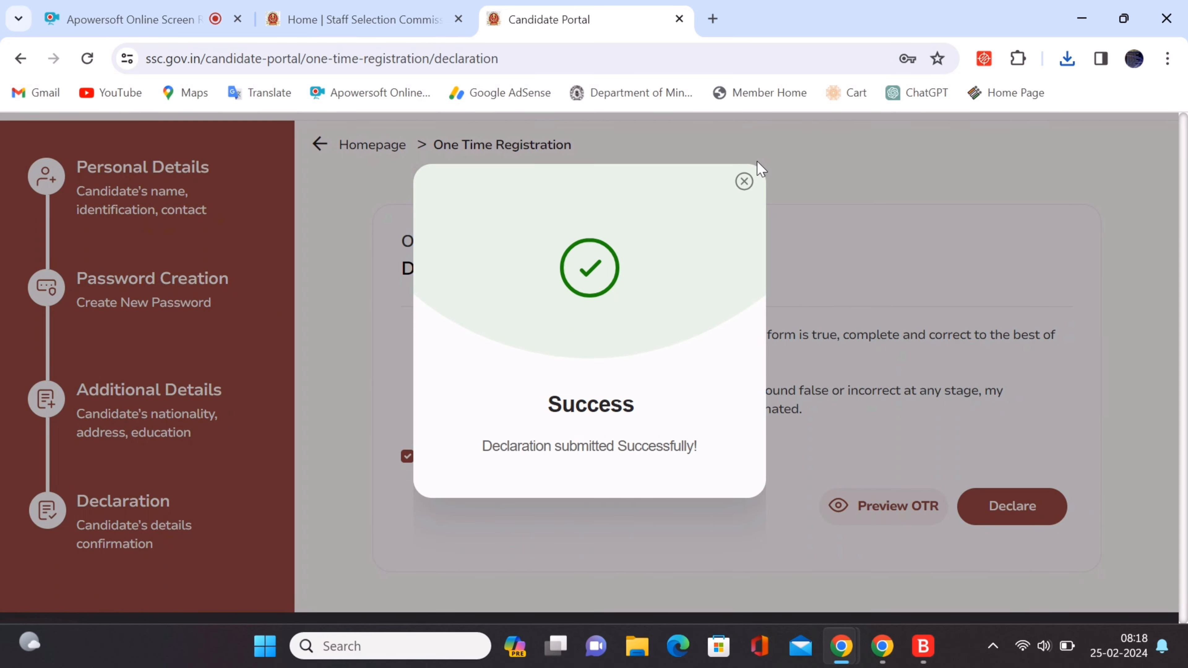
Close the 'Declaration submitted Successfully!' message to reach the Candidate Dashboard.
left_click(744, 183)
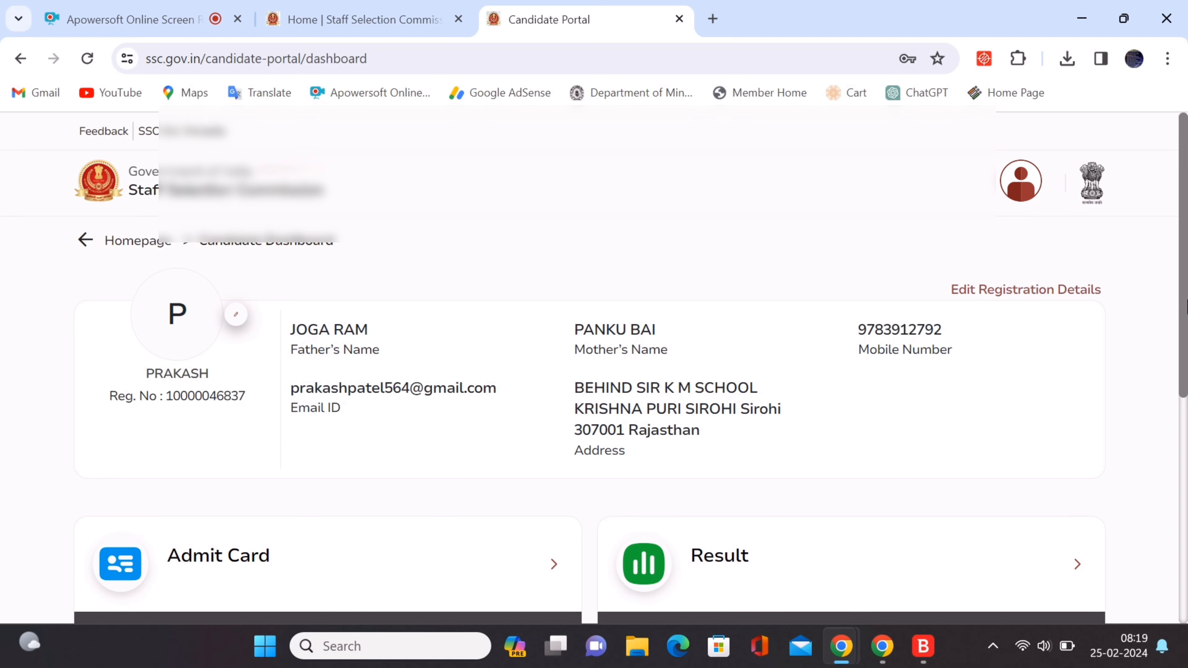
scroll(594, 365, "down", 5)
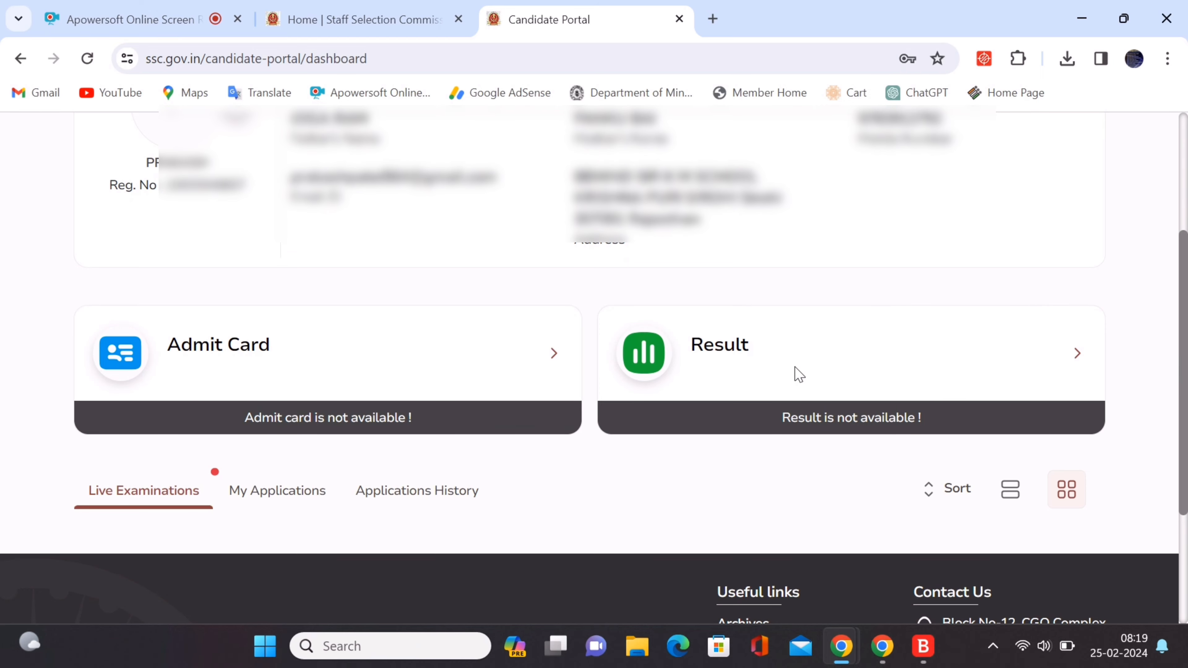
scroll(1185, 379, "down", 2)
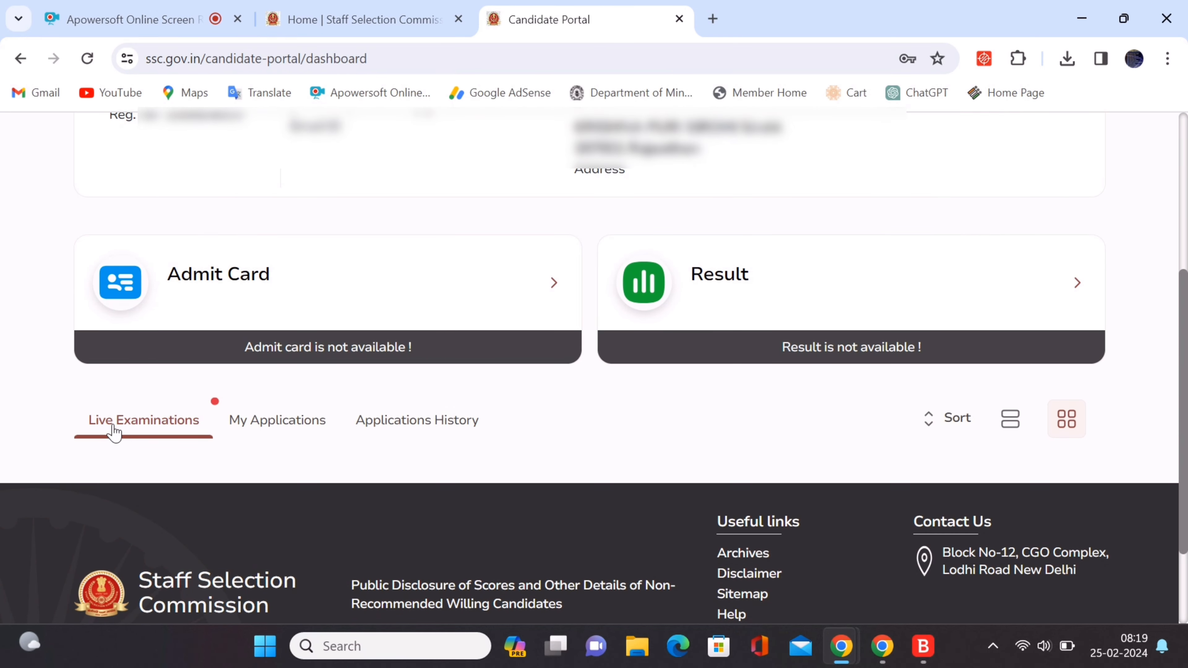
left_click(259, 436)
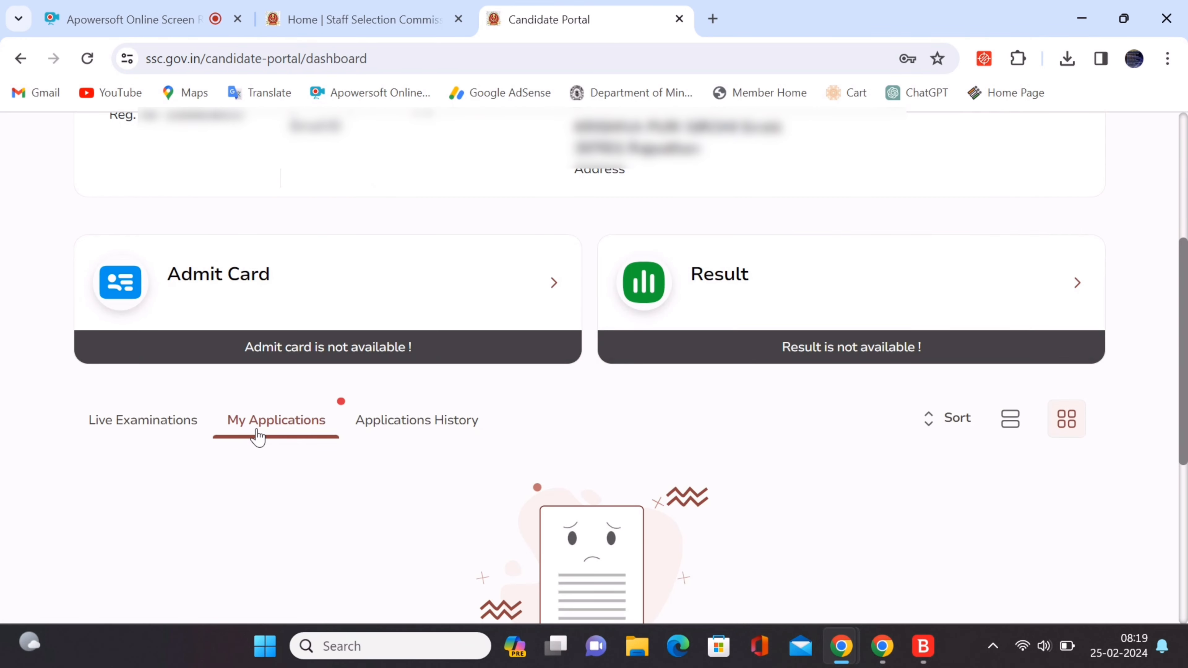
left_click(413, 436)
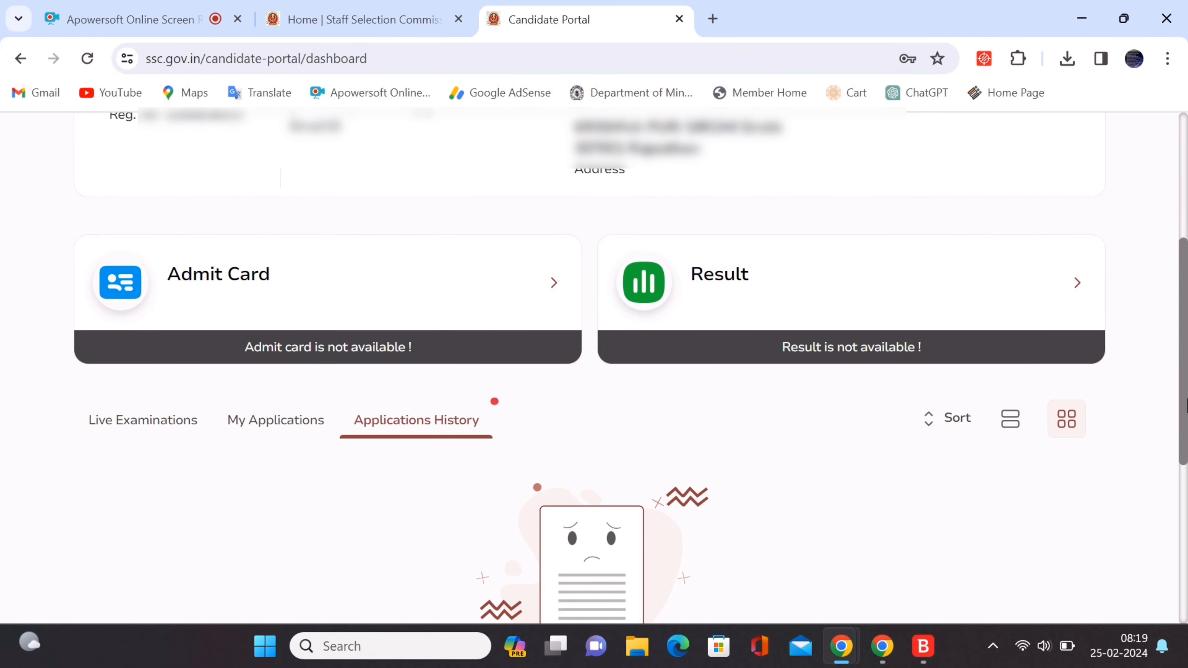
left_click_drag(1185, 317, 1187, 189)
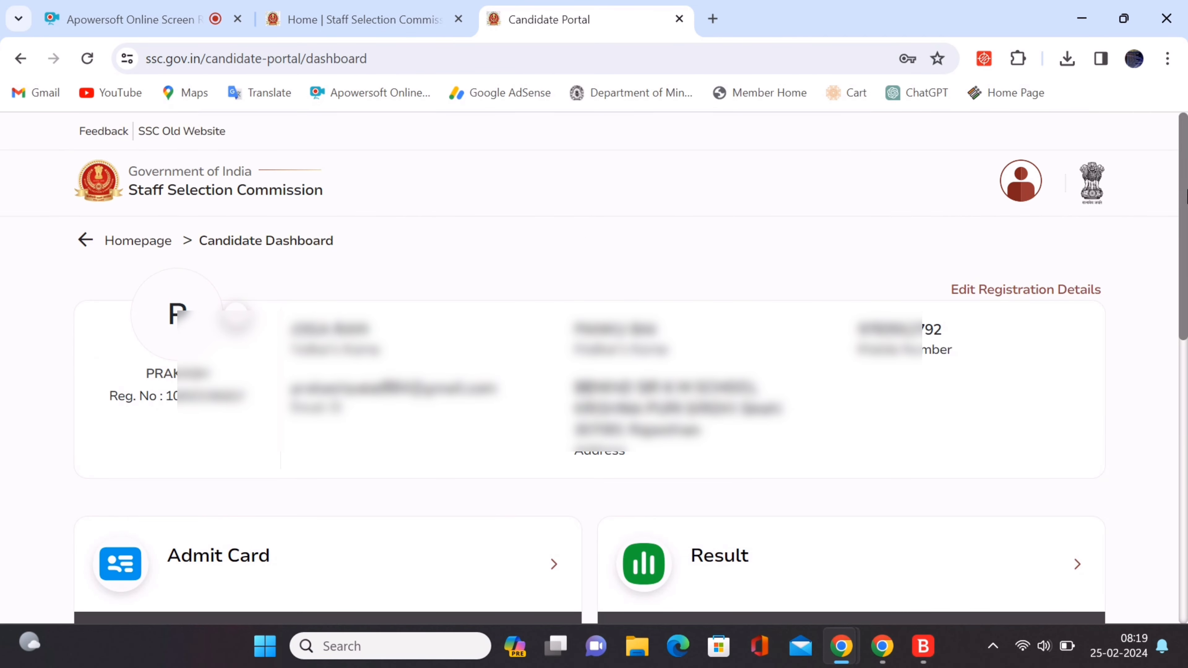